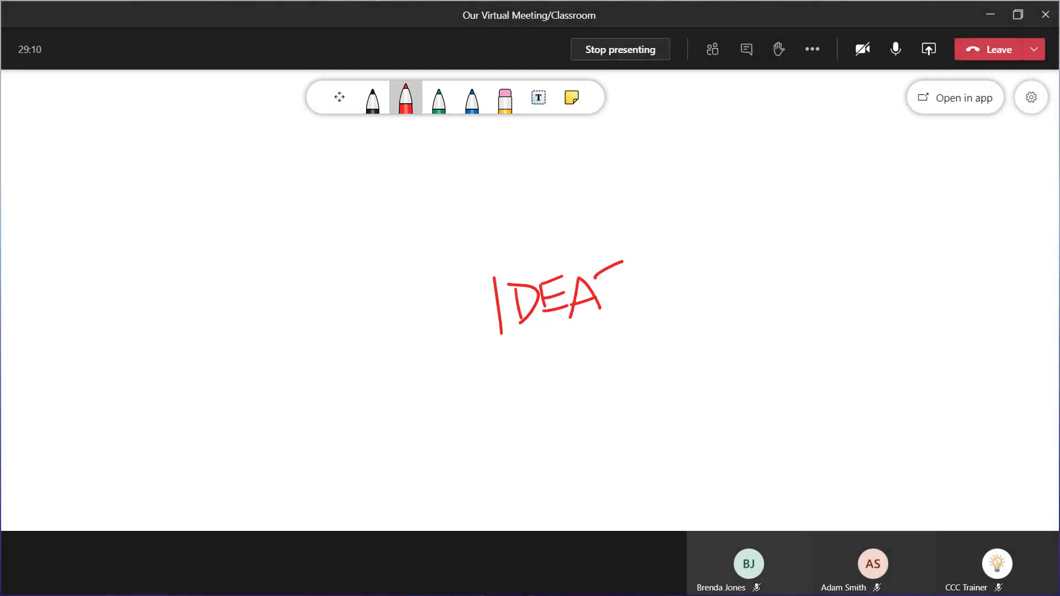
# - Draw a blue cloud around the word IDEAS and a curved blue arrow from the cloud toward the upper right
pyautogui.click(472, 97)
pyautogui.moveTo(533, 246)
pyautogui.mouseDown()
pyautogui.moveTo(478, 285)
pyautogui.moveTo(534, 345)
pyautogui.moveTo(623, 325)
pyautogui.moveTo(594, 246)
pyautogui.moveTo(528, 259)
pyautogui.mouseUp()
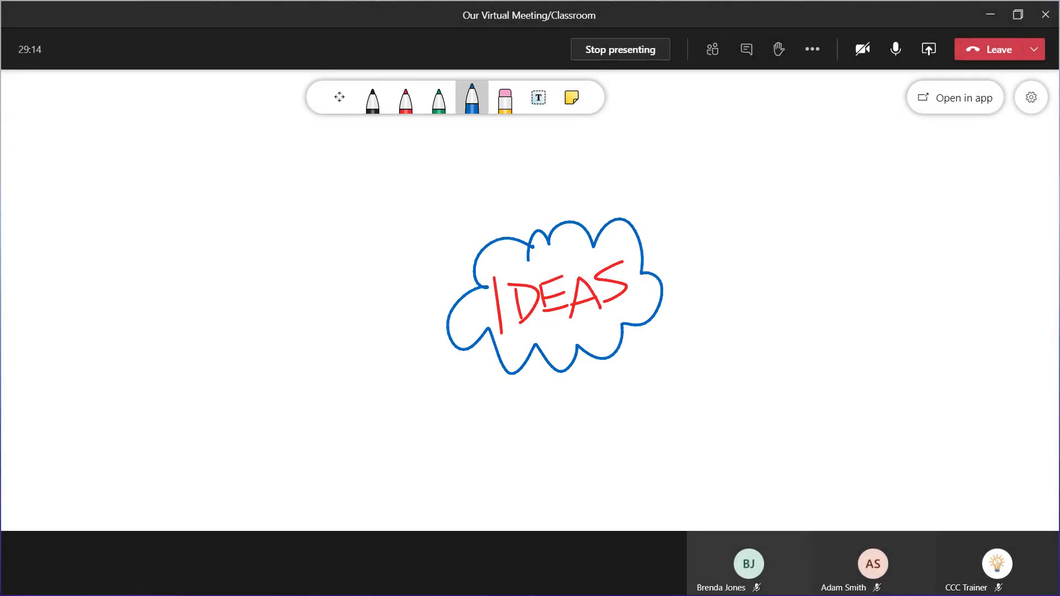
pyautogui.moveTo(643, 270)
pyautogui.mouseDown()
pyautogui.moveTo(722, 193)
pyautogui.moveTo(759, 190)
pyautogui.mouseUp()
pyautogui.moveTo(711, 185)
pyautogui.mouseDown()
pyautogui.moveTo(759, 191)
pyautogui.moveTo(730, 241)
pyautogui.mouseUp()
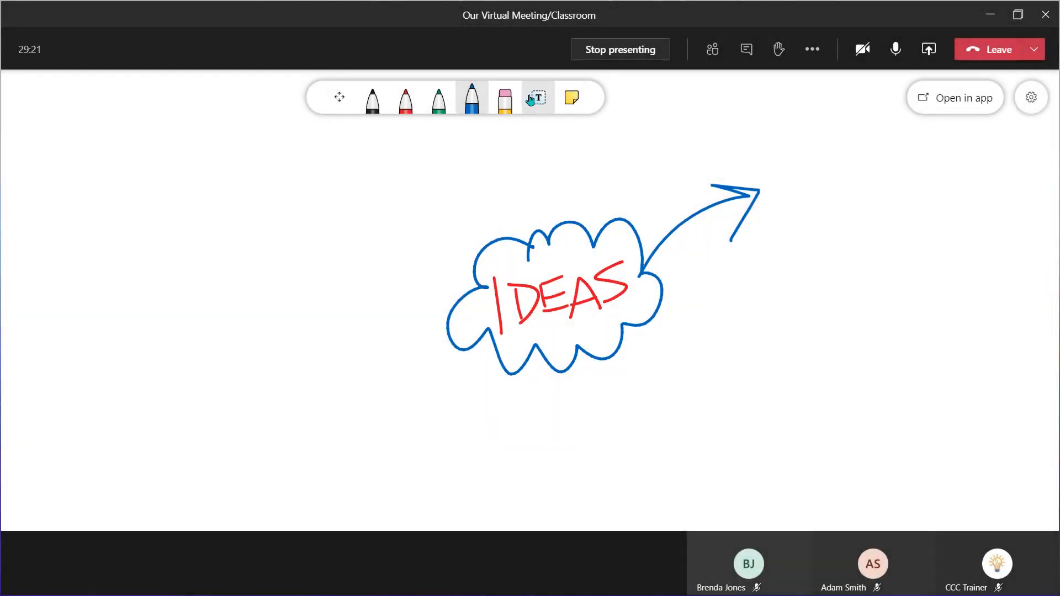
# - Add the text "Community Clean Up" and place it at the tip of the blue arrow
pyautogui.click(538, 97)
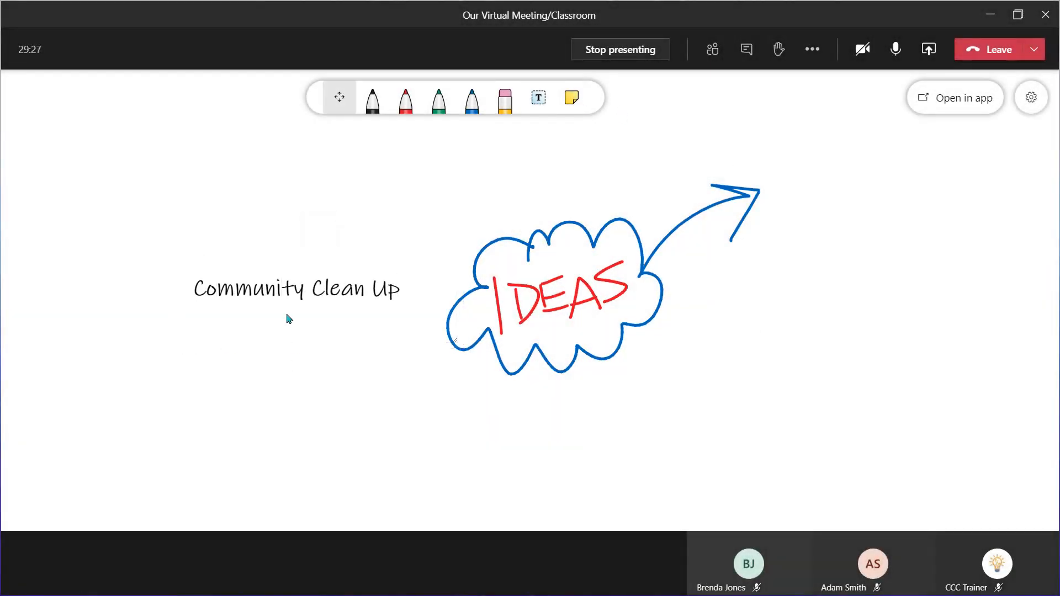
pyautogui.moveTo(278, 291); pyautogui.dragTo(855, 199)
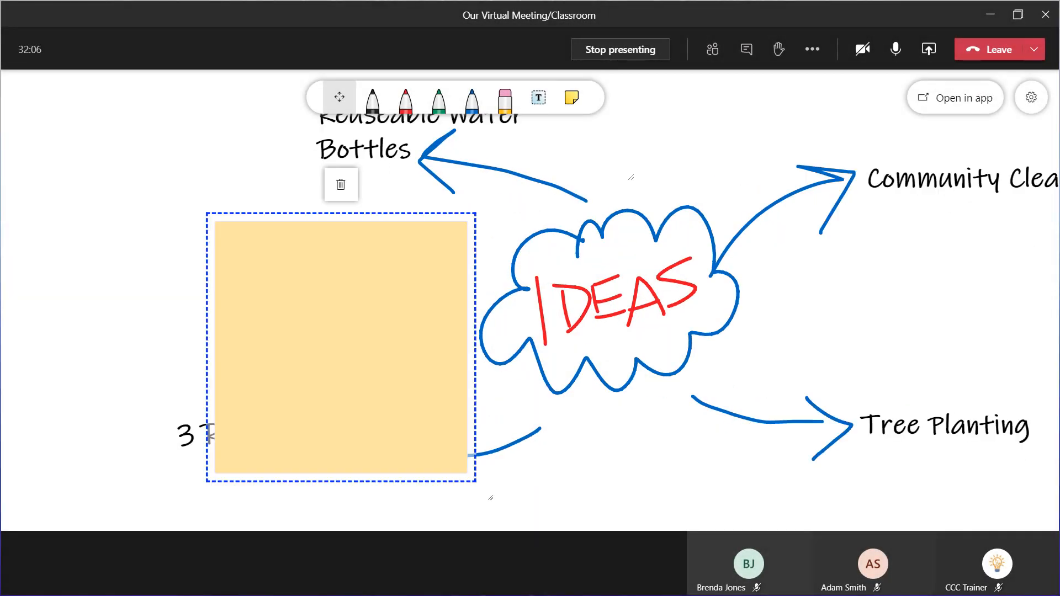
# - Fill the sticky note with the heading "Project Leads:" and the lead for each initiative, and move it clear of the 3 R's Program label
pyautogui.click(291, 293)
pyautogui.write('Project Leads:')
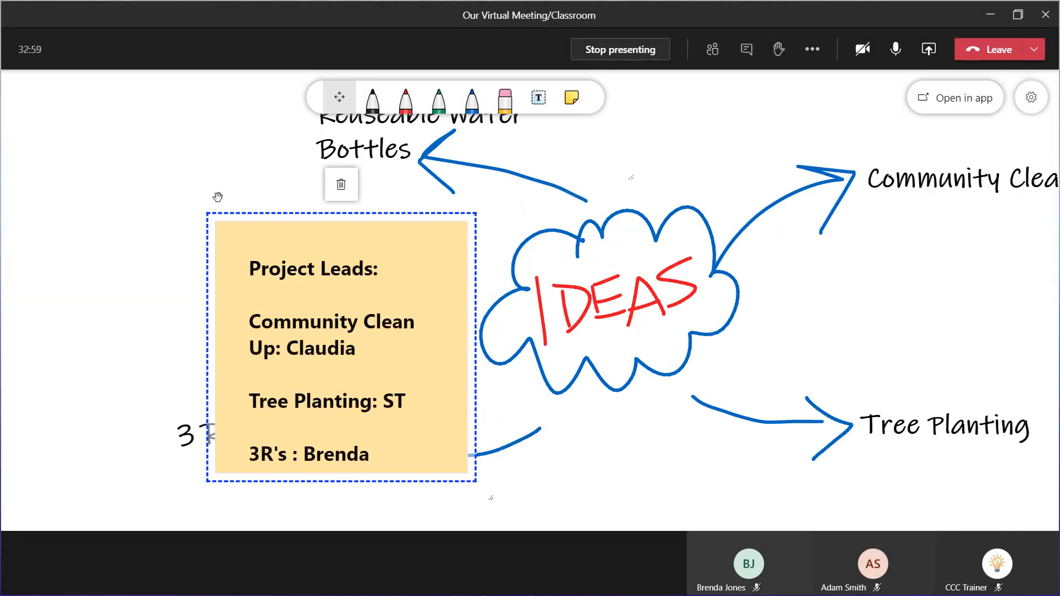
pyautogui.moveTo(260, 239); pyautogui.dragTo(37, 118)
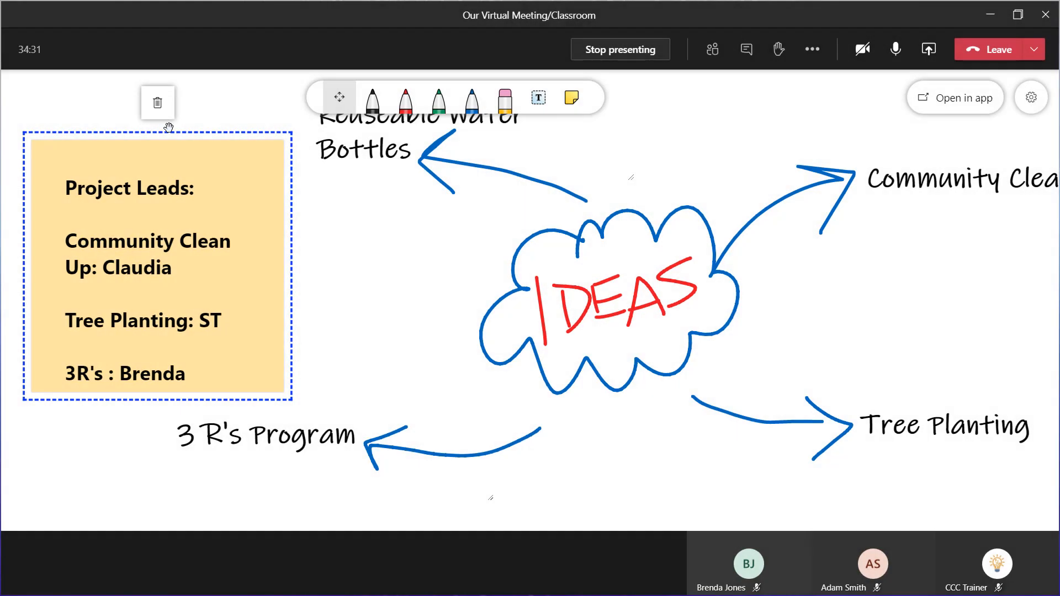
pyautogui.click(411, 281)
# - Open the meeting whiteboard in the Microsoft Whiteboard desktop app
pyautogui.scroll(-2, 411, 282)
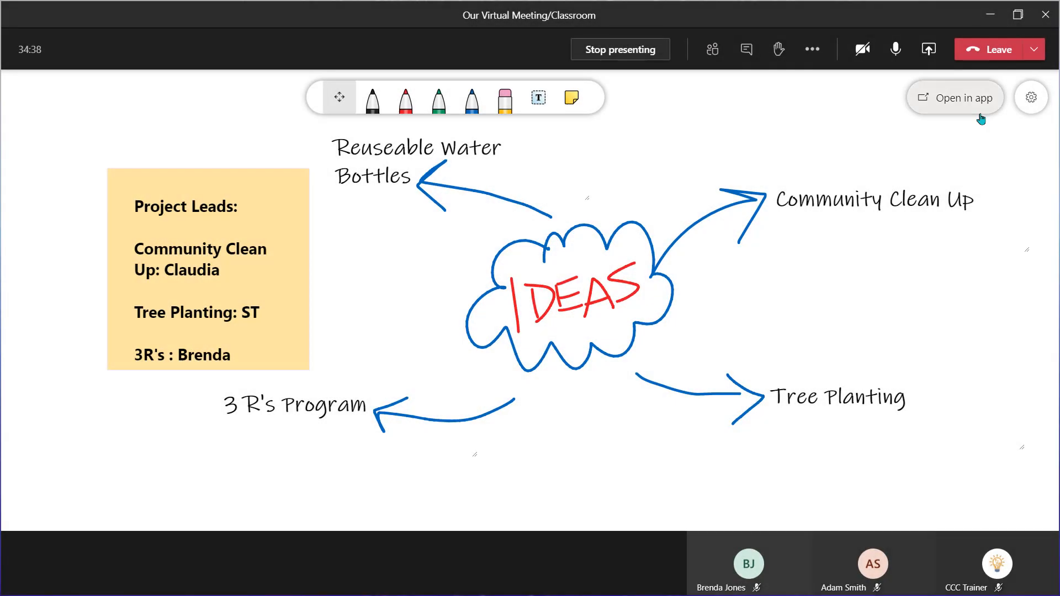
pyautogui.click(973, 100)
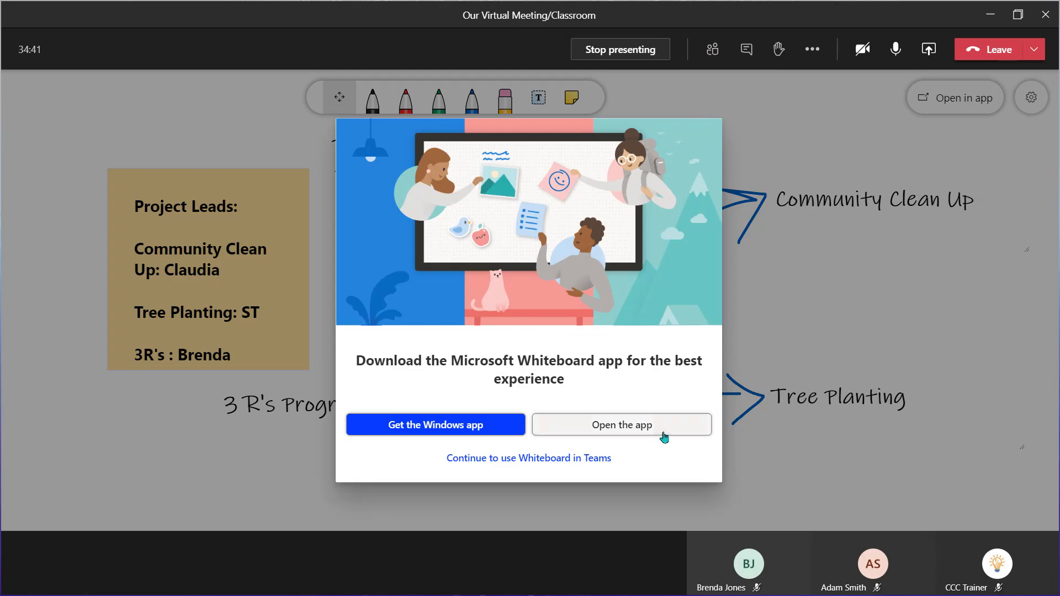
pyautogui.click(662, 433)
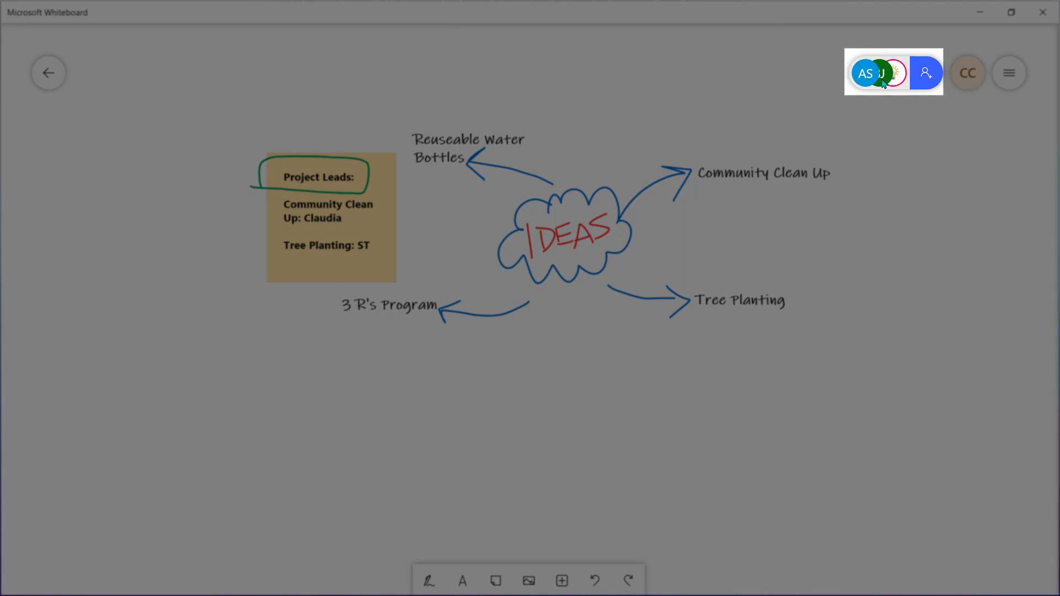
# - Set the trainer participant's permission to Read-only in the roster and view the management options for the first participant
pyautogui.click(883, 81)
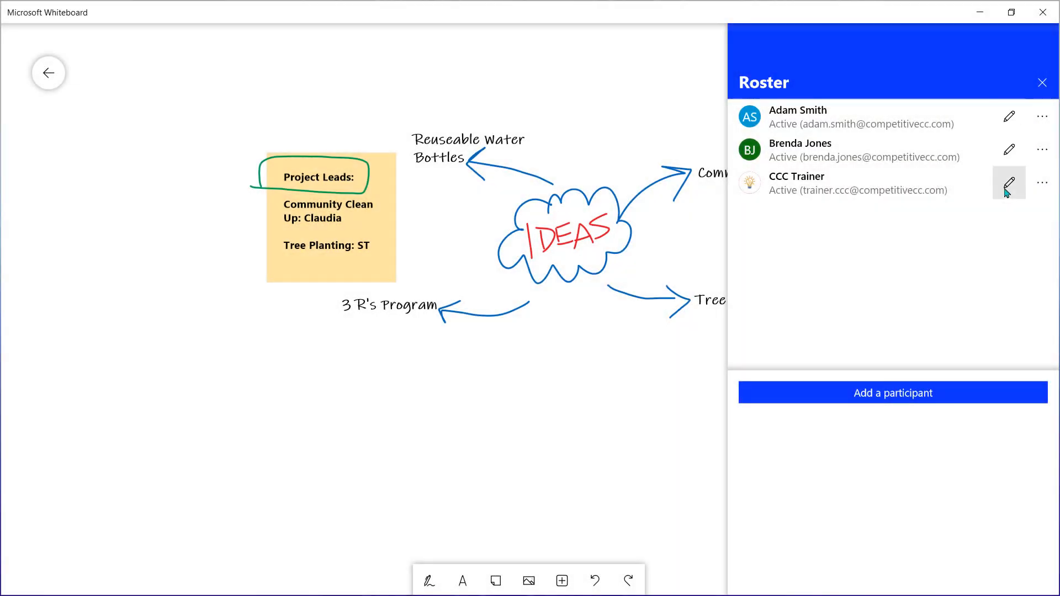
pyautogui.click(1009, 182)
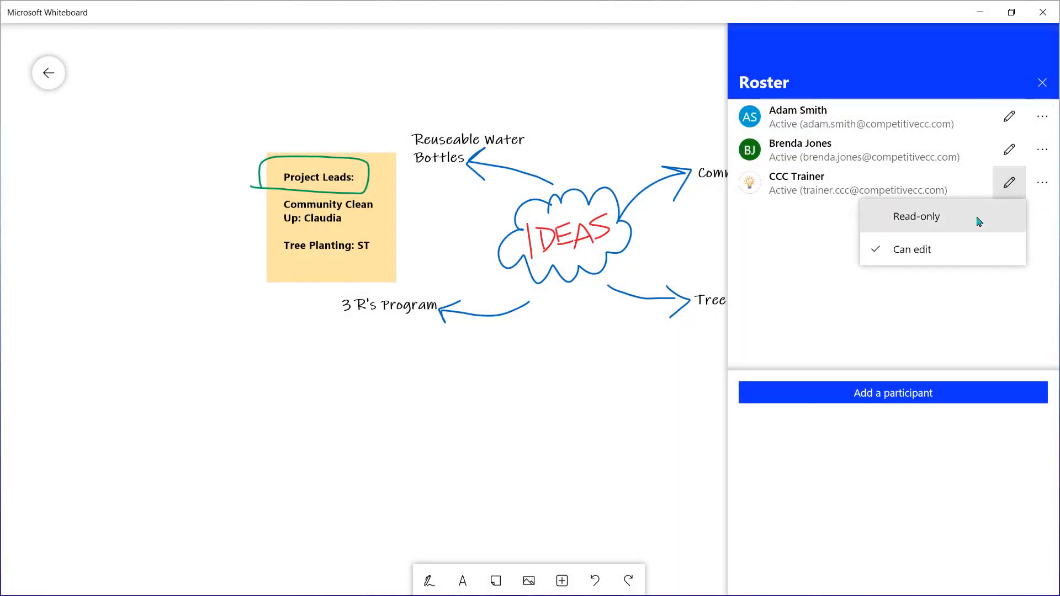
pyautogui.click(908, 222)
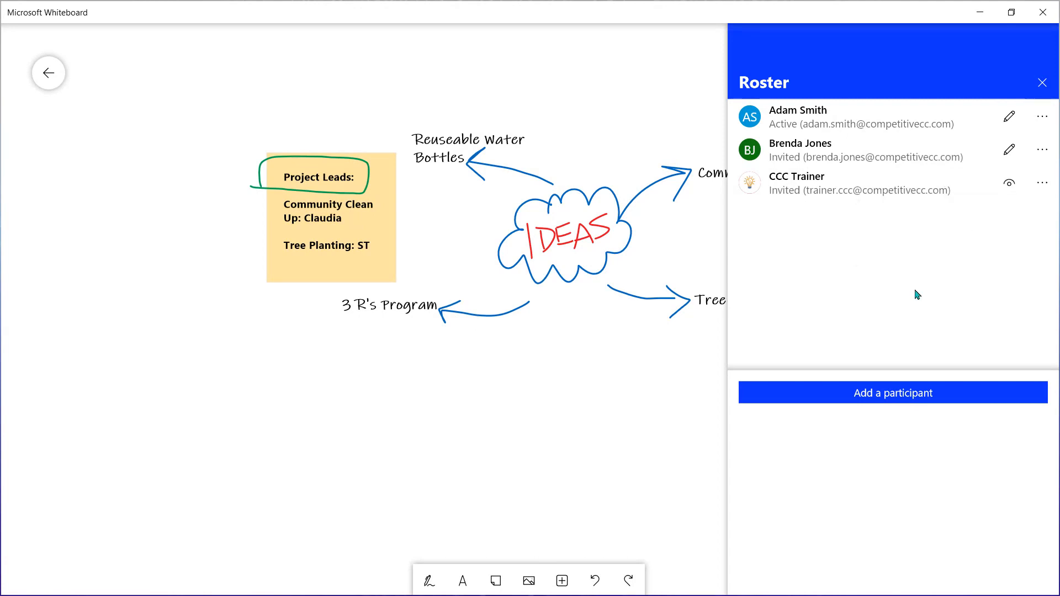
pyautogui.click(1042, 117)
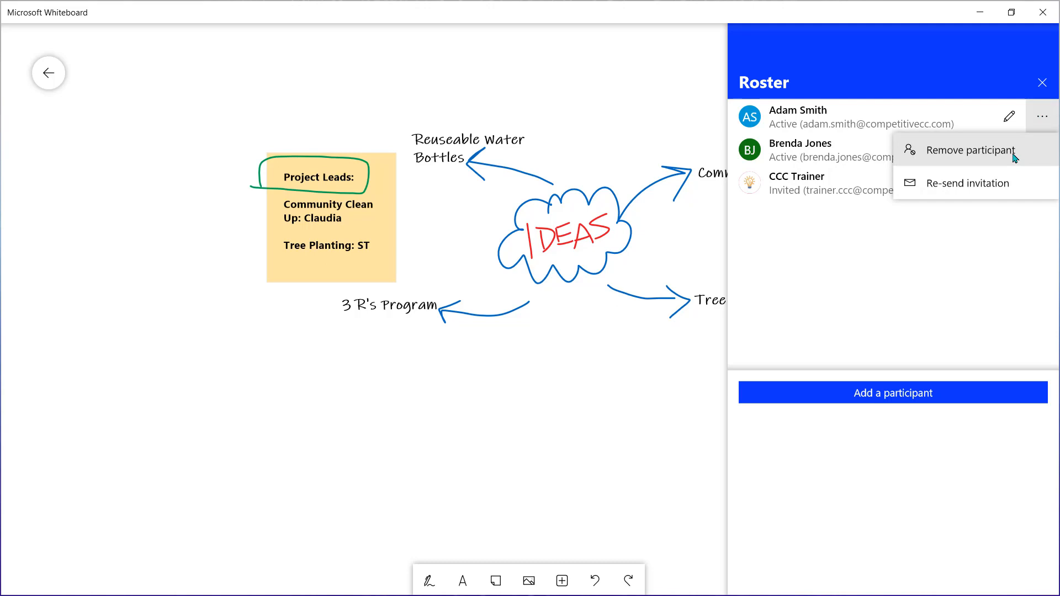
pyautogui.click(644, 226)
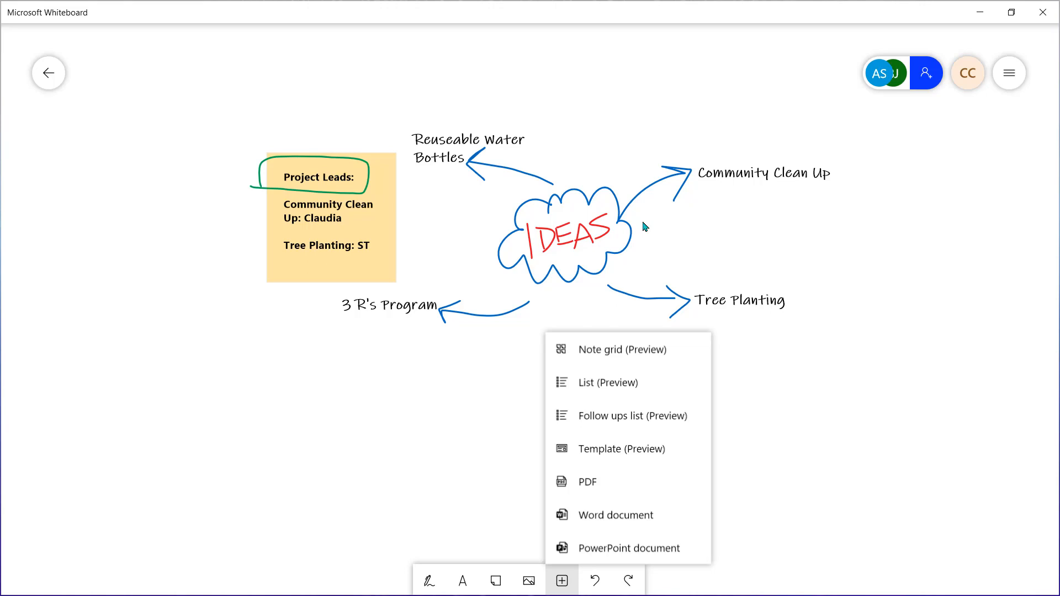
# - Look through the templates, insert the Persona Builder template on the board, and delete it
pyautogui.press('Return')
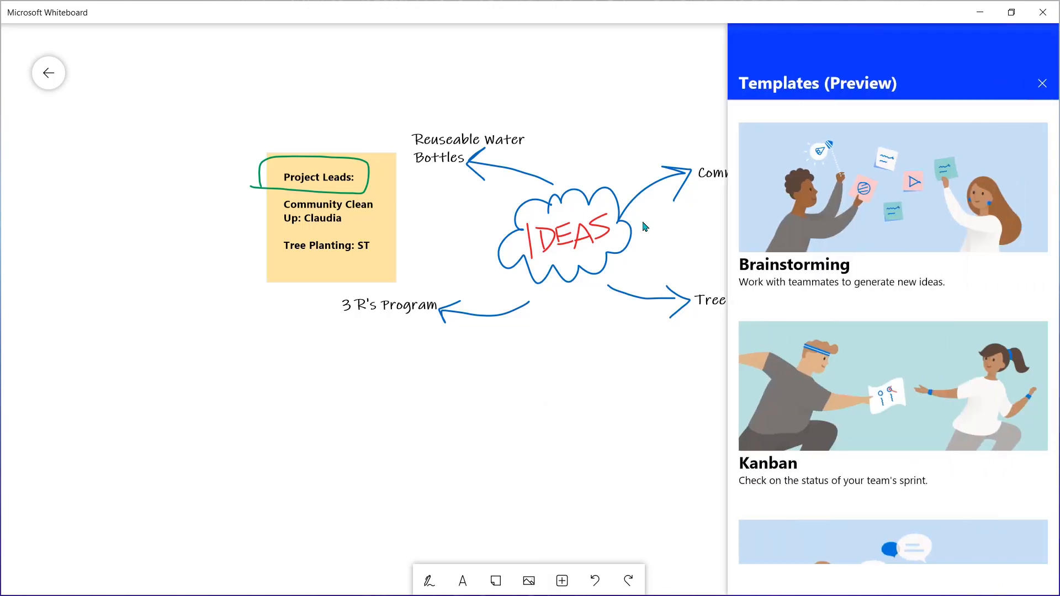
pyautogui.scroll(-10, 893, 332)
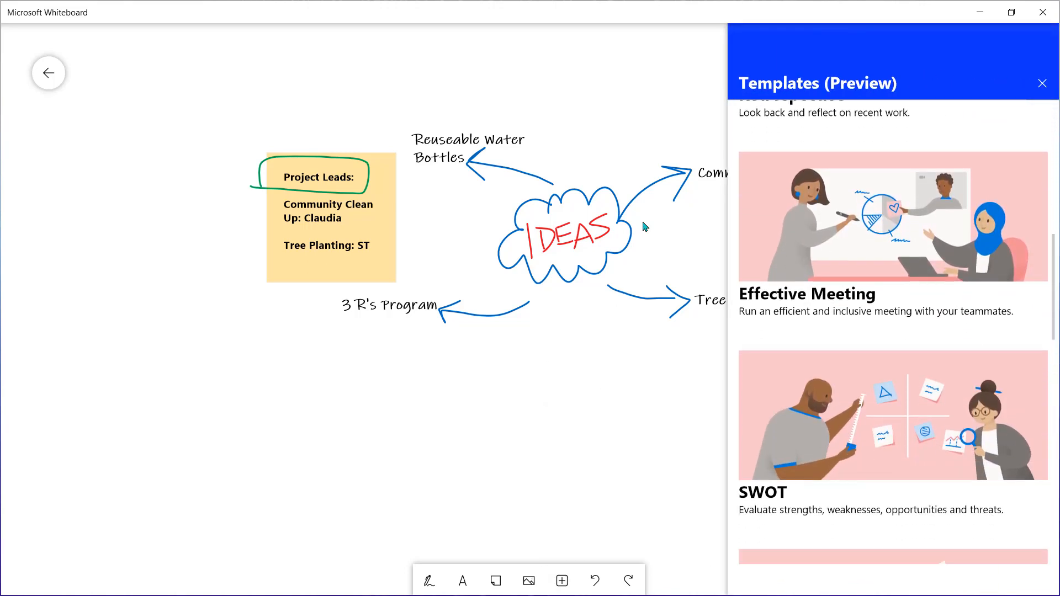
pyautogui.scroll(-10, 894, 332)
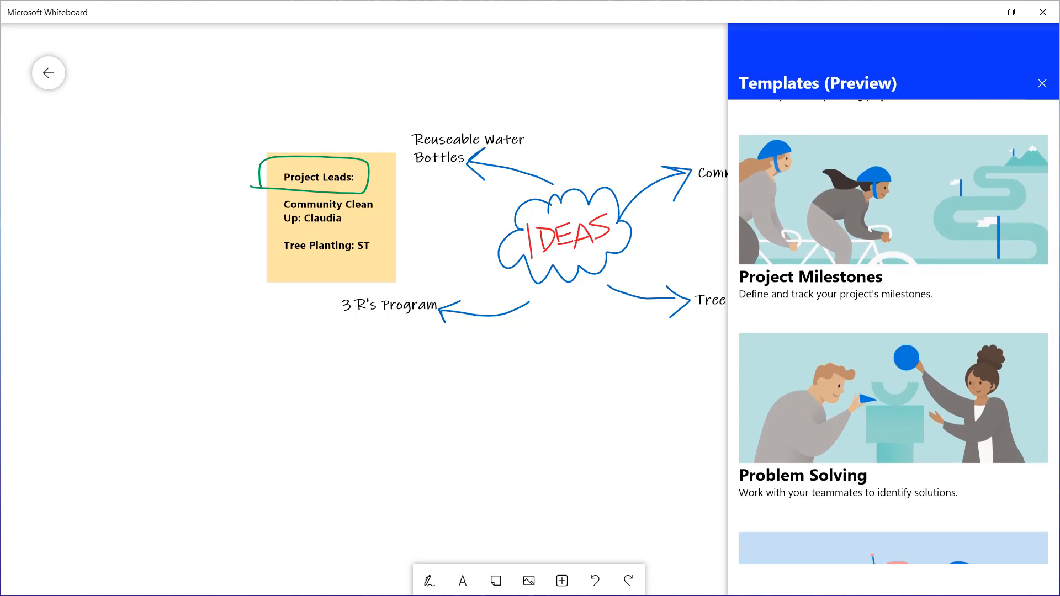
pyautogui.scroll(-10, 894, 332)
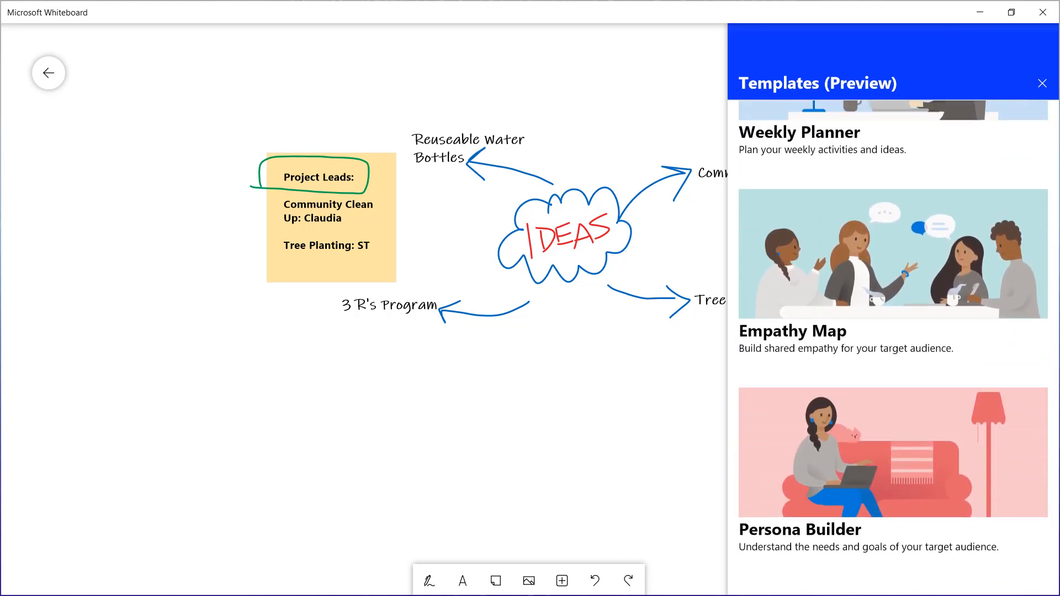
pyautogui.click(893, 453)
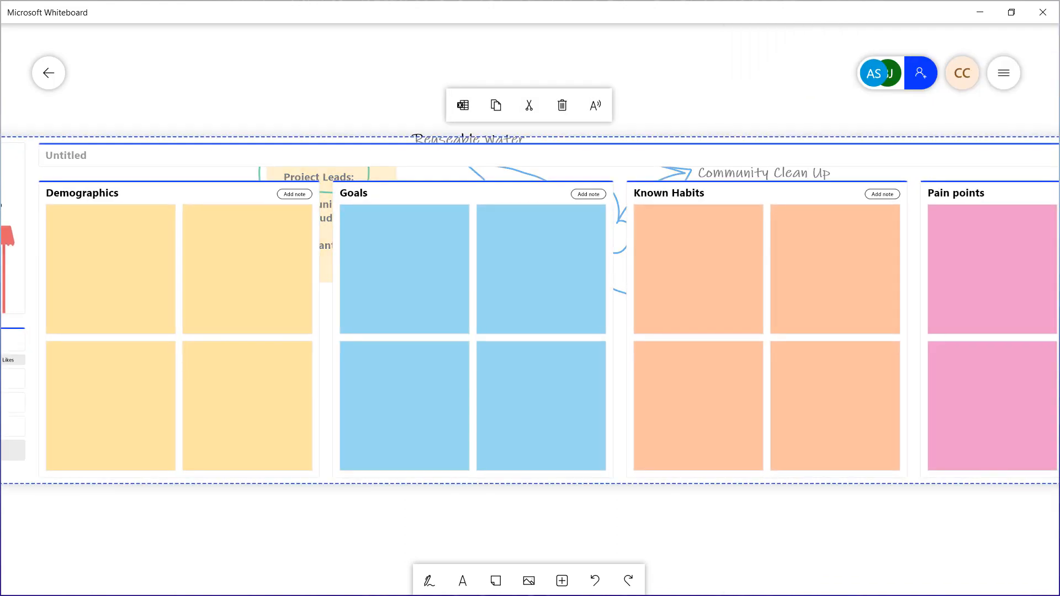
pyautogui.click(562, 105)
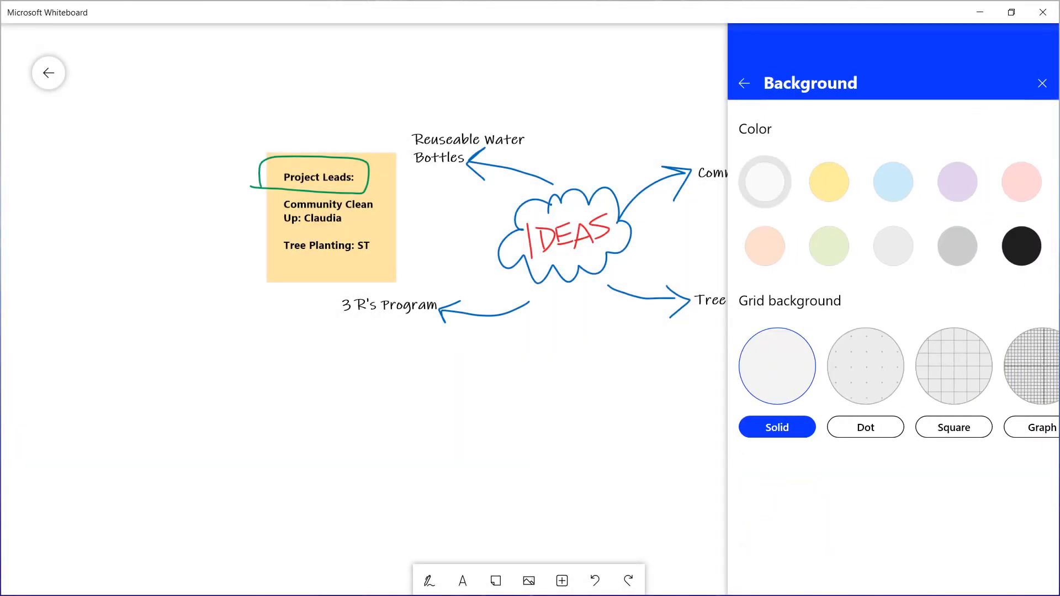
# - Set the board's background color to light green and choose a grid background pattern
pyautogui.click(829, 246)
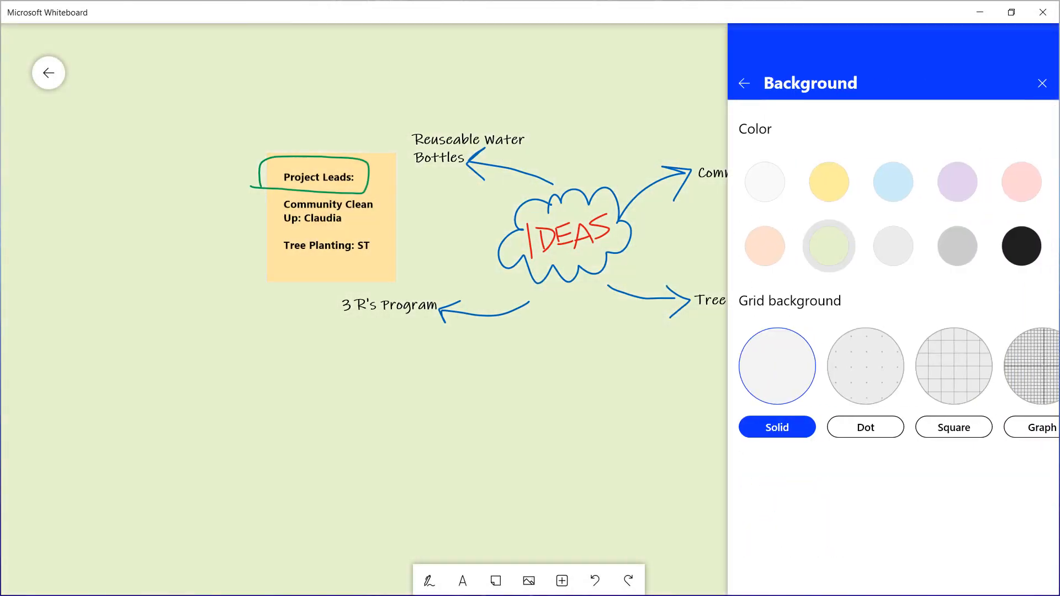
pyautogui.hscroll(5, 893, 366)
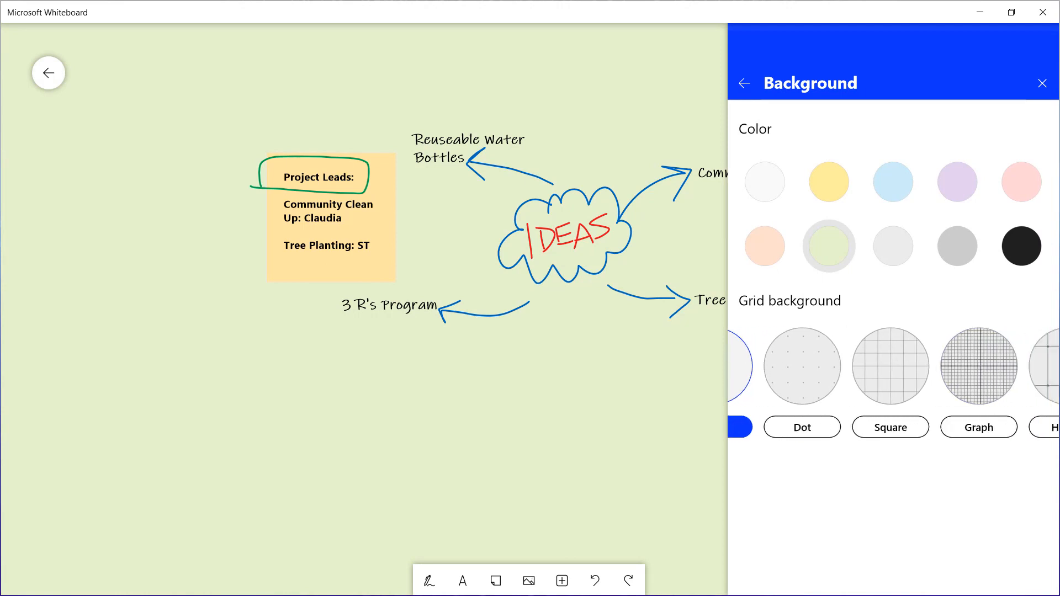
pyautogui.hscroll(3, 894, 367)
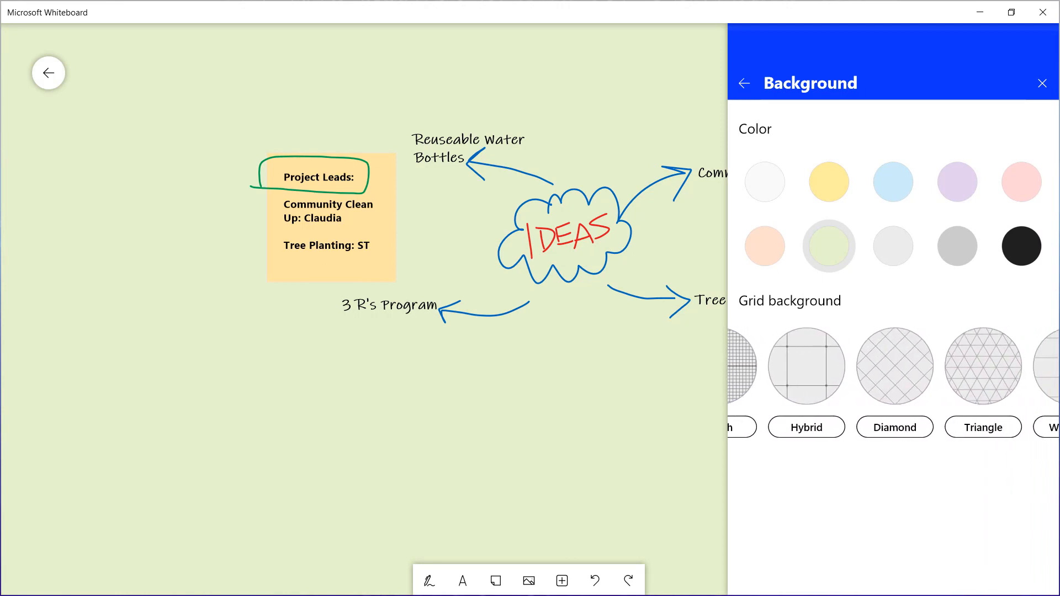
pyautogui.click(930, 367)
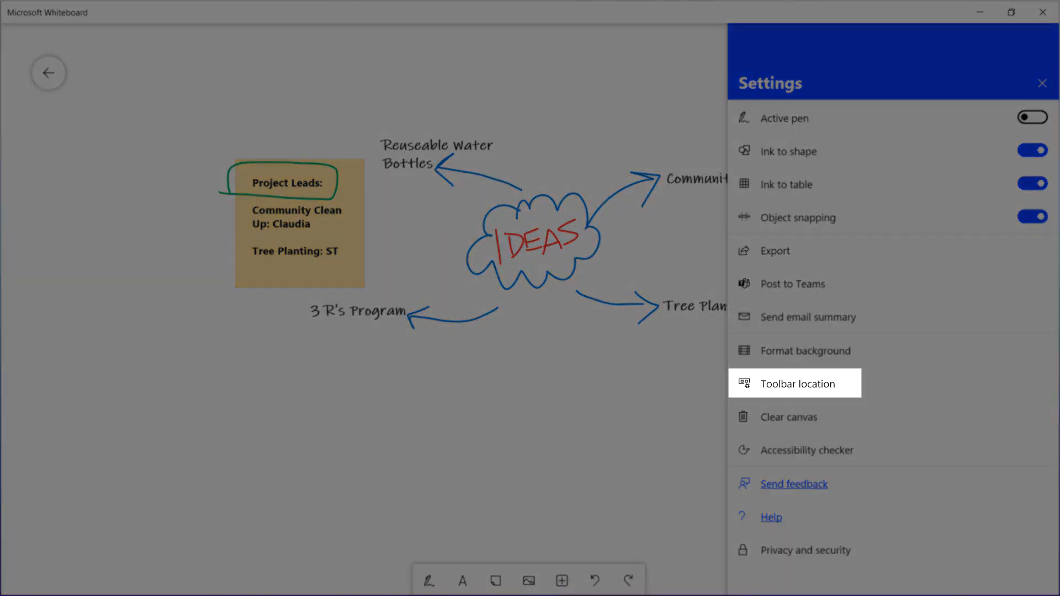
# - Set the toolbar location to Left
pyautogui.click(798, 383)
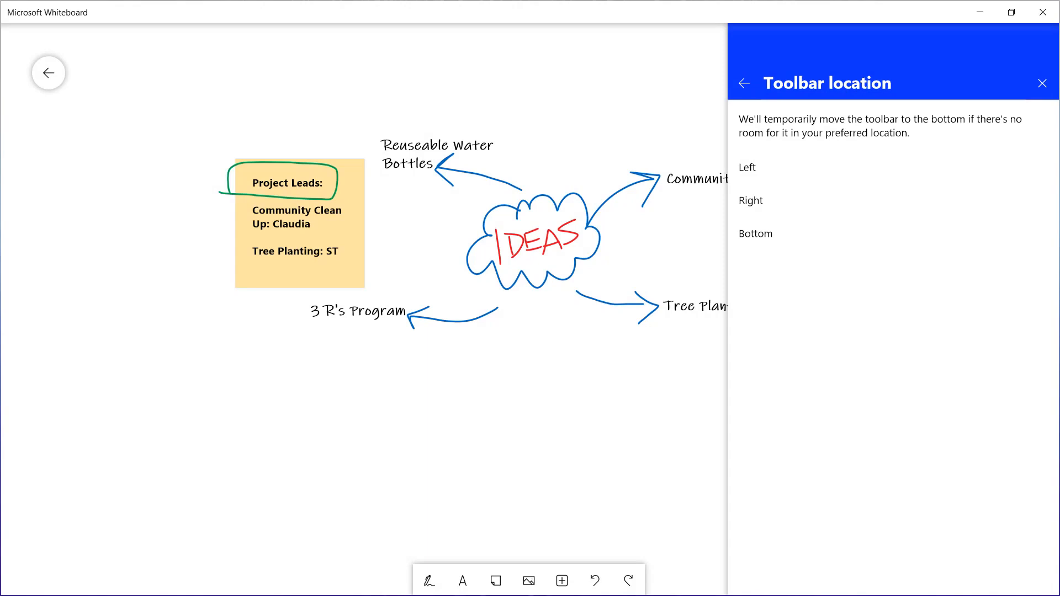
pyautogui.click(747, 167)
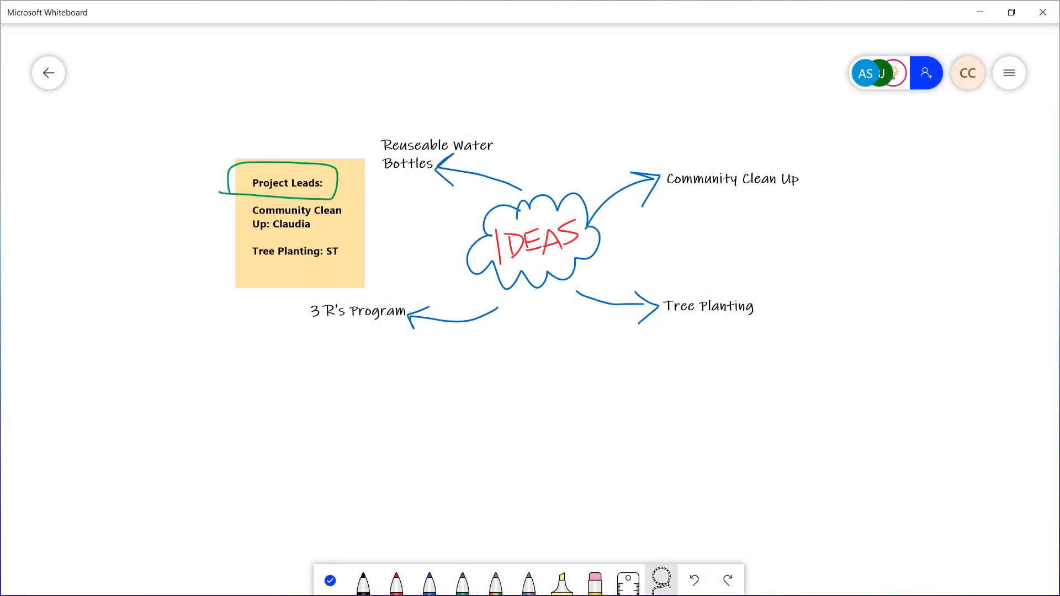
# - Lasso the Project Leads sticky note together with its green hand-drawn outline and delete both
pyautogui.moveTo(244, 411)
pyautogui.mouseDown()
pyautogui.moveTo(220, 327)
pyautogui.moveTo(266, 125)
pyautogui.moveTo(367, 309)
pyautogui.moveTo(350, 333)
pyautogui.mouseUp()
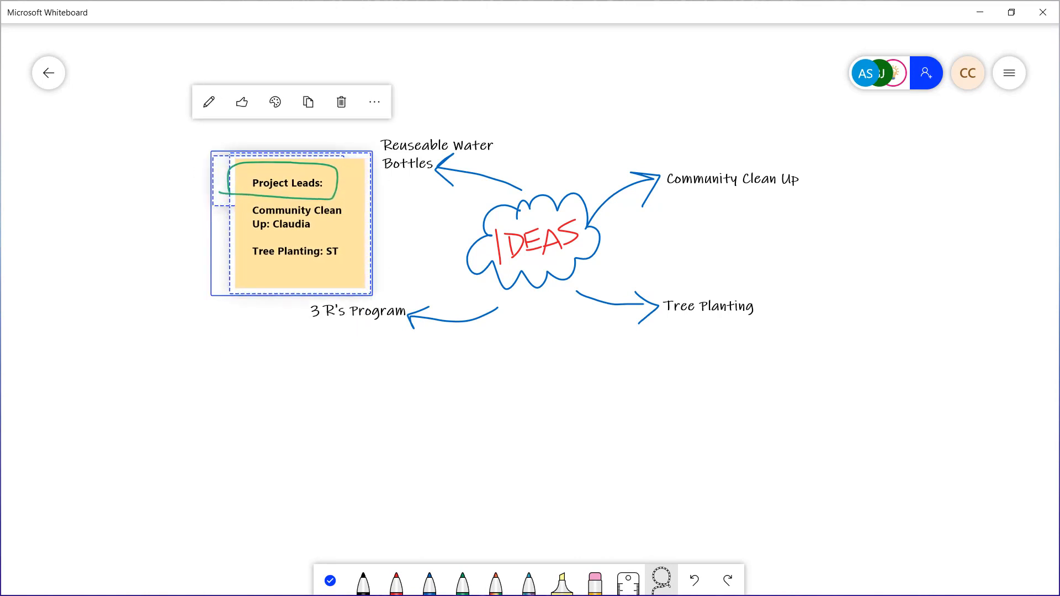
pyautogui.press('Delete')
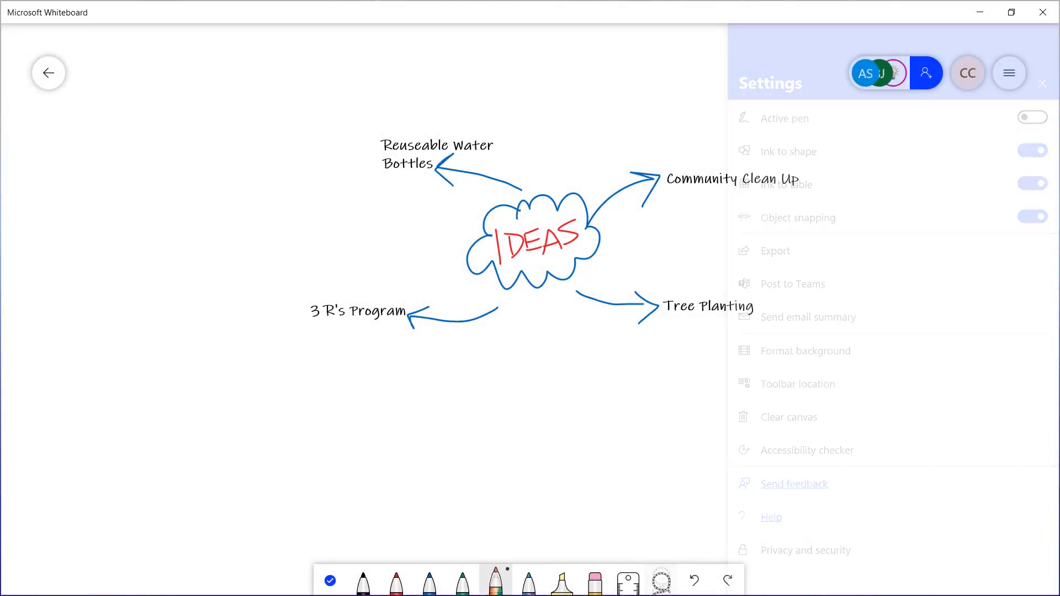
# - Frame the idea map with a rectangle drawn in the rainbow pen, and clear the canvas
pyautogui.moveTo(286, 453)
pyautogui.mouseDown()
pyautogui.moveTo(193, 123)
pyautogui.moveTo(806, 101)
pyautogui.moveTo(887, 409)
pyautogui.moveTo(276, 458)
pyautogui.mouseUp()
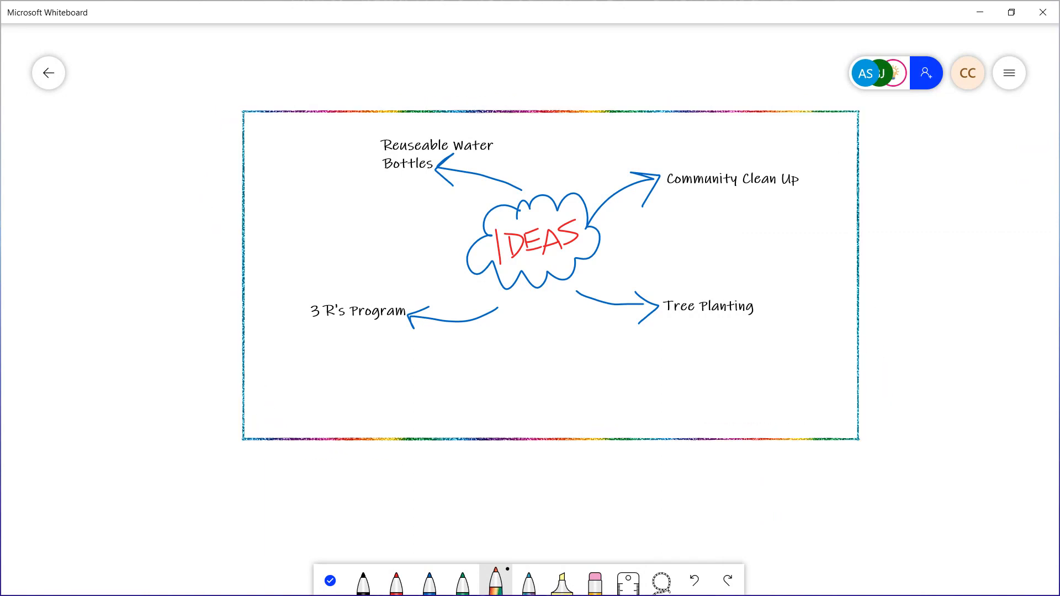
pyautogui.click(1009, 73)
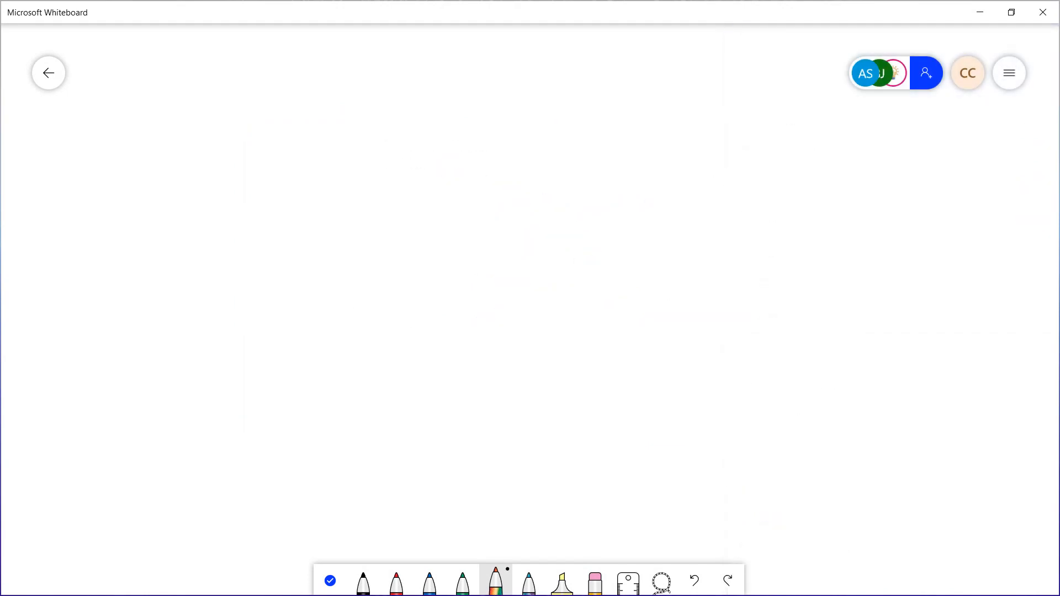
# - Draw a black square and divide it into a table with two columns and five rows, and finish inking
pyautogui.click(362, 580)
pyautogui.moveTo(375, 160)
pyautogui.mouseDown()
pyautogui.moveTo(629, 446)
pyautogui.moveTo(481, 145)
pyautogui.moveTo(374, 160)
pyautogui.mouseUp()
pyautogui.moveTo(511, 72); pyautogui.dragTo(497, 538)
pyautogui.moveTo(227, 209); pyautogui.dragTo(793, 204)
pyautogui.moveTo(302, 345); pyautogui.dragTo(755, 330)
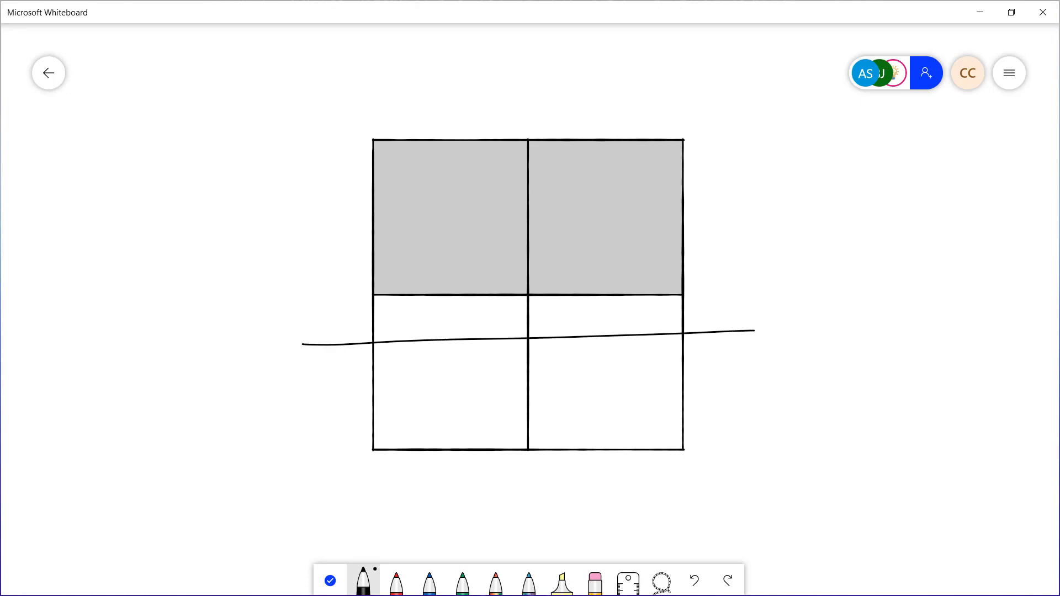
pyautogui.moveTo(284, 397); pyautogui.dragTo(768, 372)
pyautogui.moveTo(293, 286); pyautogui.dragTo(767, 266)
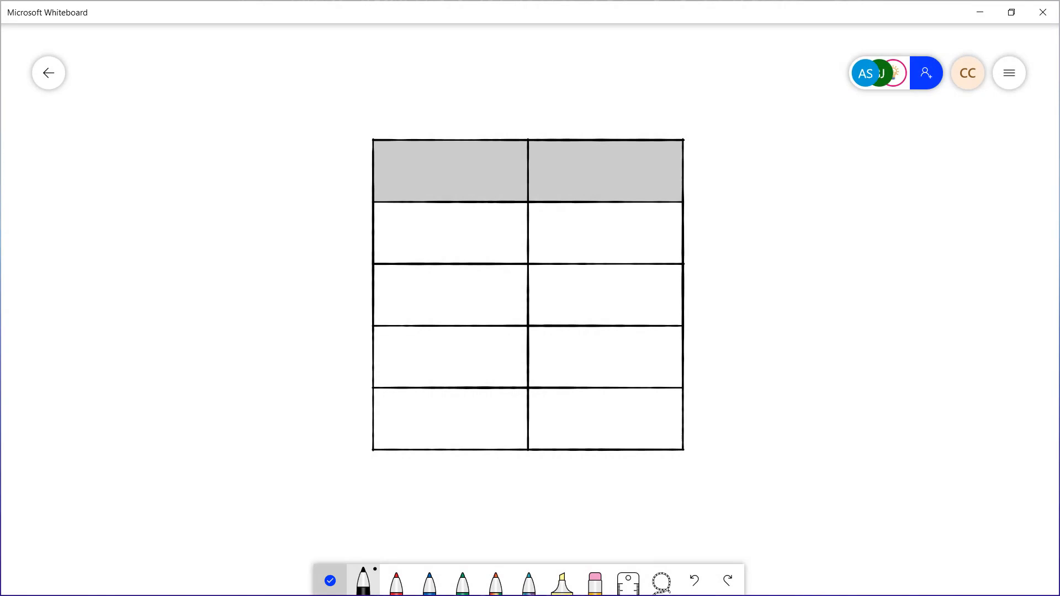
pyautogui.click(330, 581)
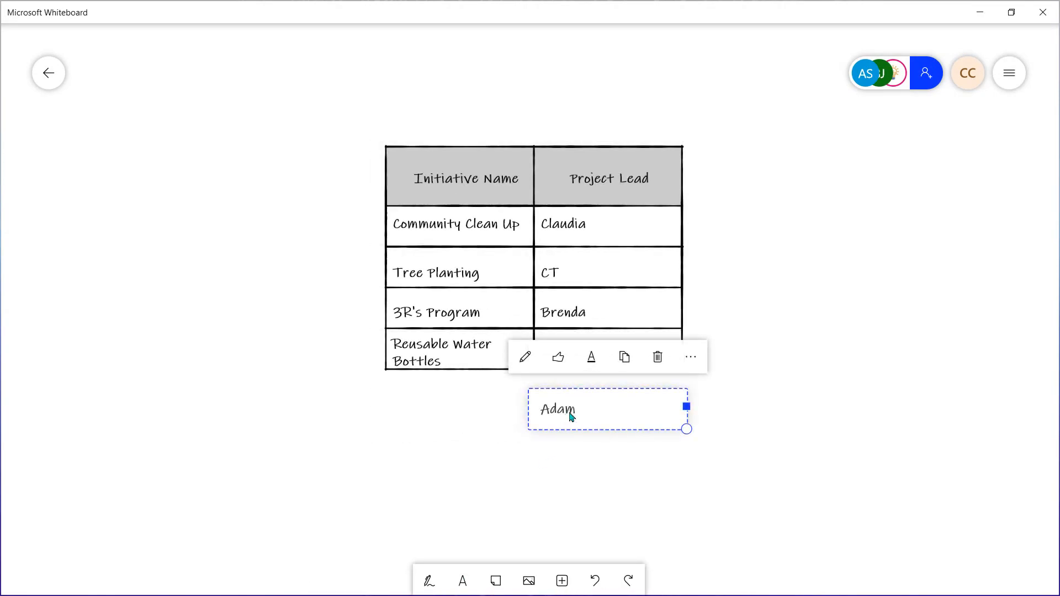
# - Move the loose project lead name into the empty Project Lead cell of the Reusable Water Bottles row
pyautogui.moveTo(542, 415); pyautogui.dragTo(583, 372)
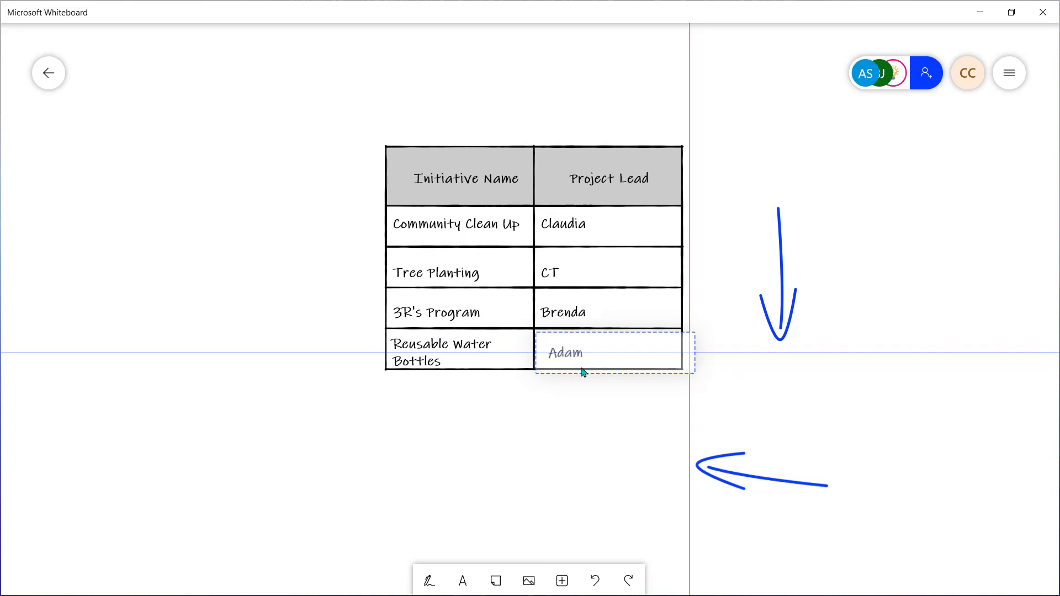
pyautogui.click(573, 423)
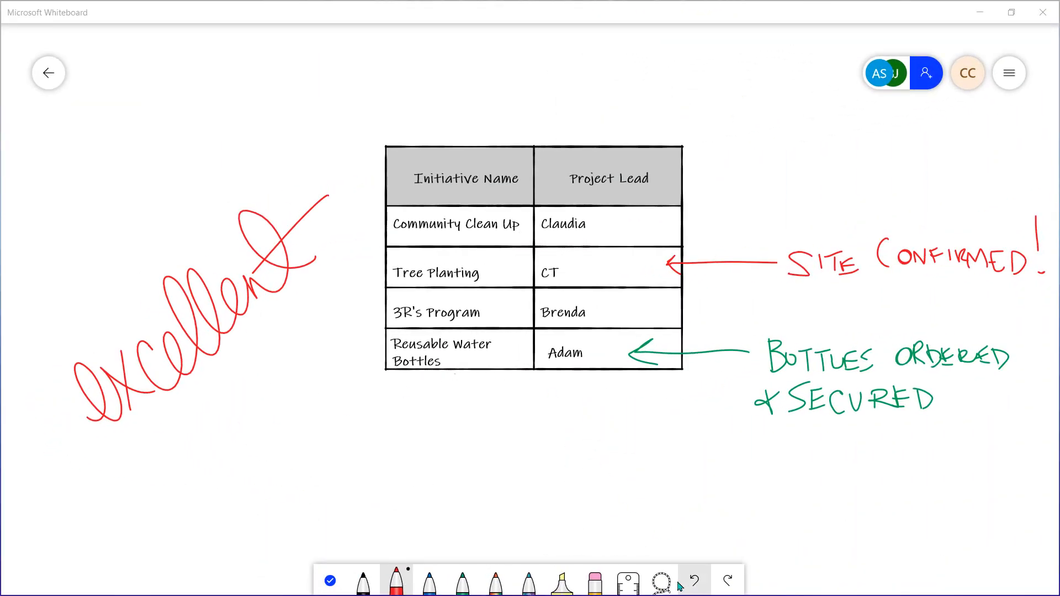
# - Lasso the handwritten word "excellent", view its additional editing options, and deselect it
pyautogui.click(661, 580)
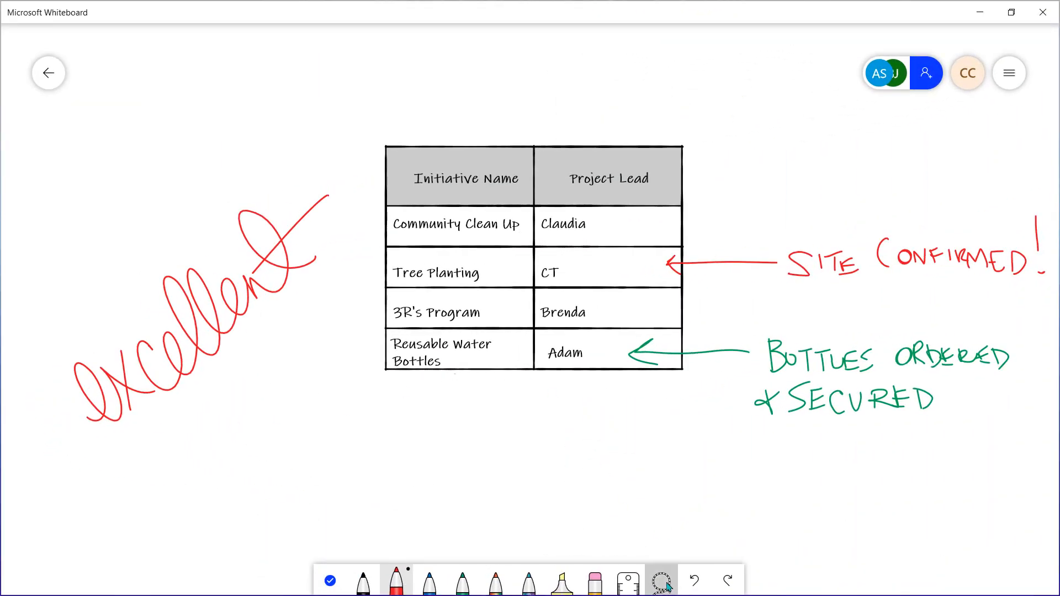
pyautogui.moveTo(362, 117)
pyautogui.mouseDown()
pyautogui.moveTo(321, 229)
pyautogui.moveTo(101, 450)
pyautogui.moveTo(44, 489)
pyautogui.mouseUp()
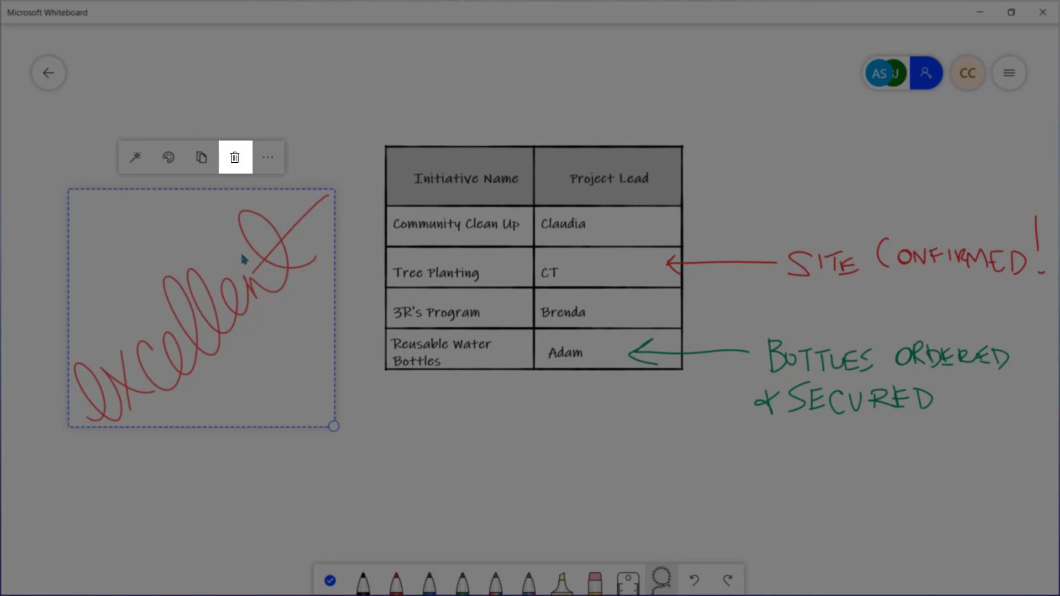
pyautogui.click(267, 159)
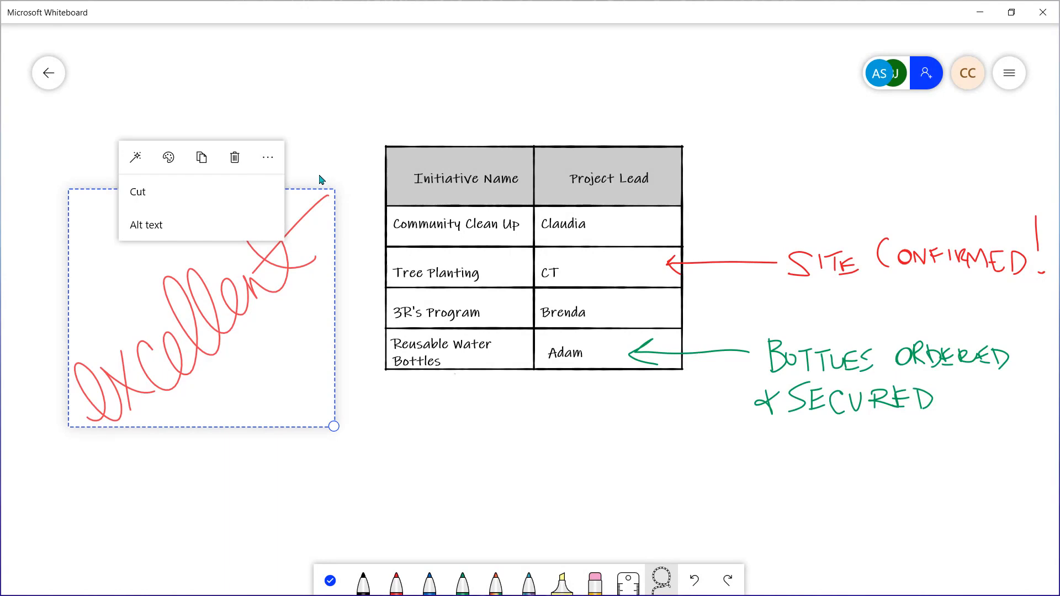
pyautogui.click(320, 180)
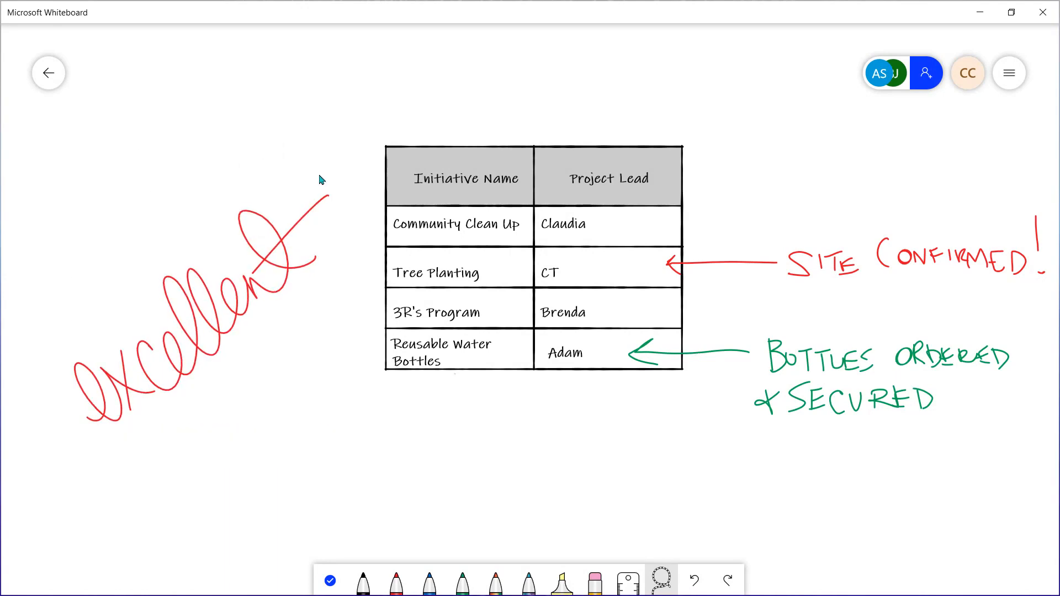
# - Lasso the Reusable Water Bottles entry in the table, give it a like, and deselect it
pyautogui.moveTo(369, 393)
pyautogui.mouseDown()
pyautogui.moveTo(524, 420)
pyautogui.moveTo(520, 387)
pyautogui.mouseUp()
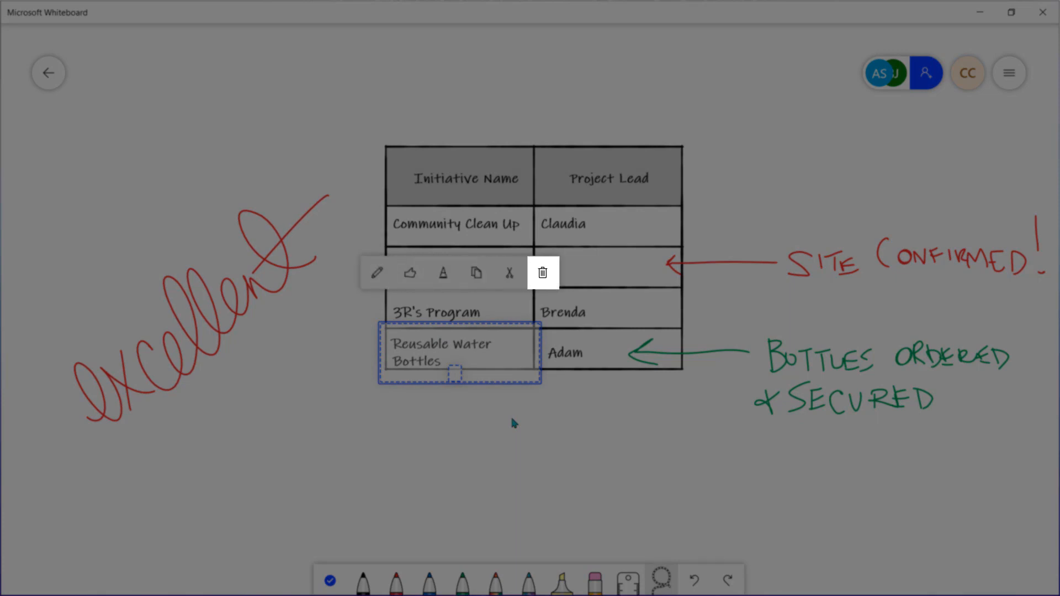
pyautogui.click(409, 277)
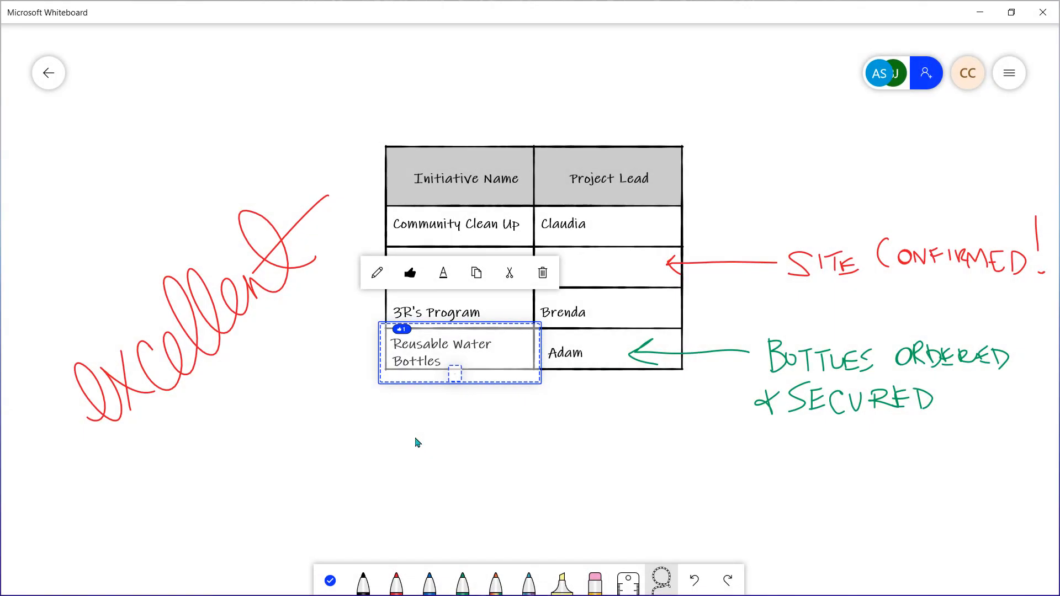
pyautogui.click(417, 442)
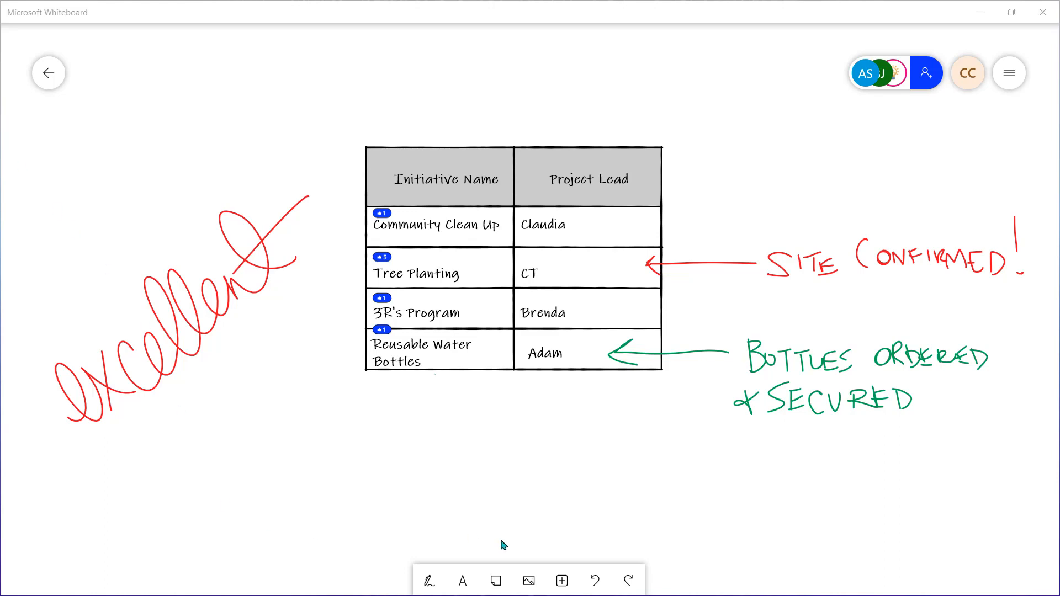
# - Insert the lion crest from the image library, place it above the word "excellent", and lock it in place
pyautogui.click(528, 581)
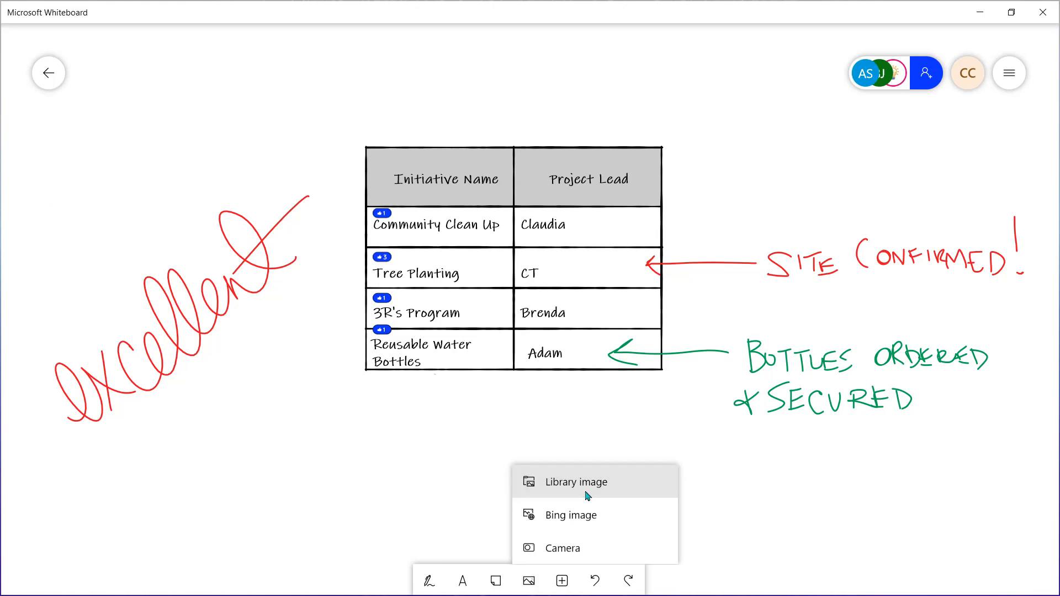
pyautogui.click(586, 493)
pyautogui.moveTo(414, 359); pyautogui.dragTo(167, 100)
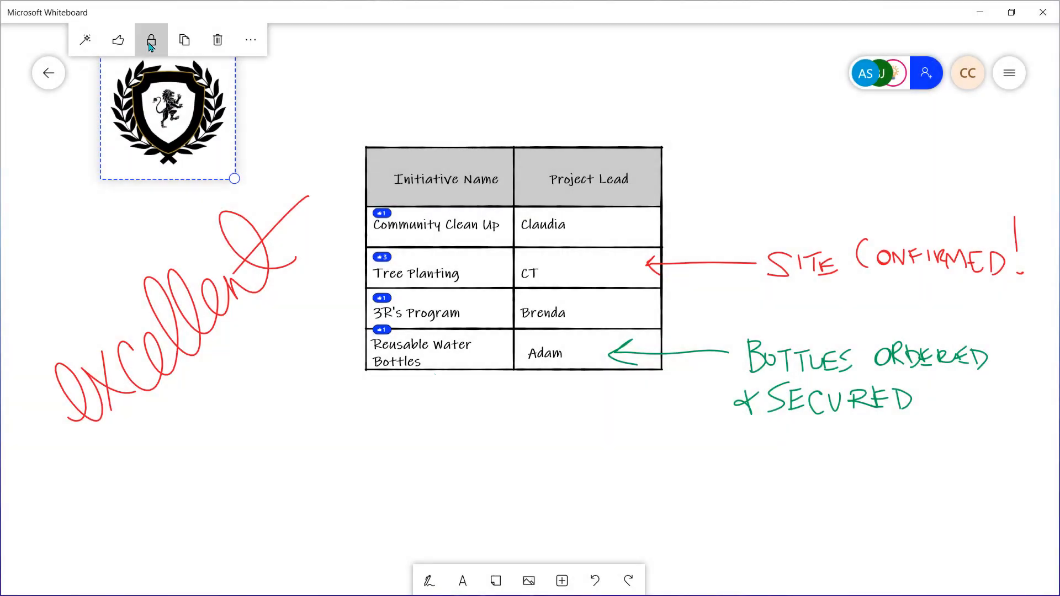
pyautogui.click(151, 47)
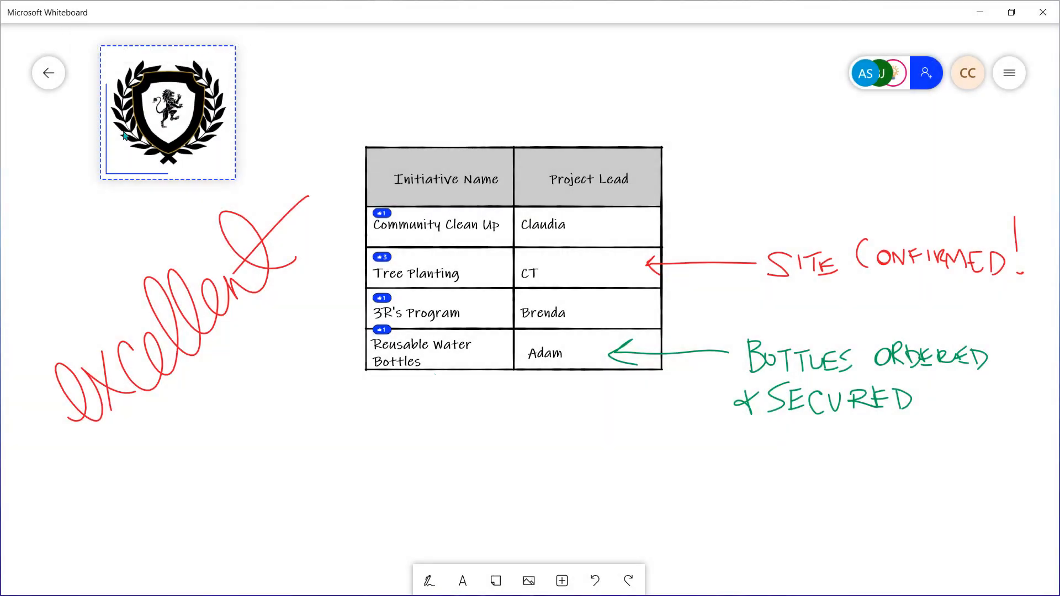
pyautogui.click(88, 213)
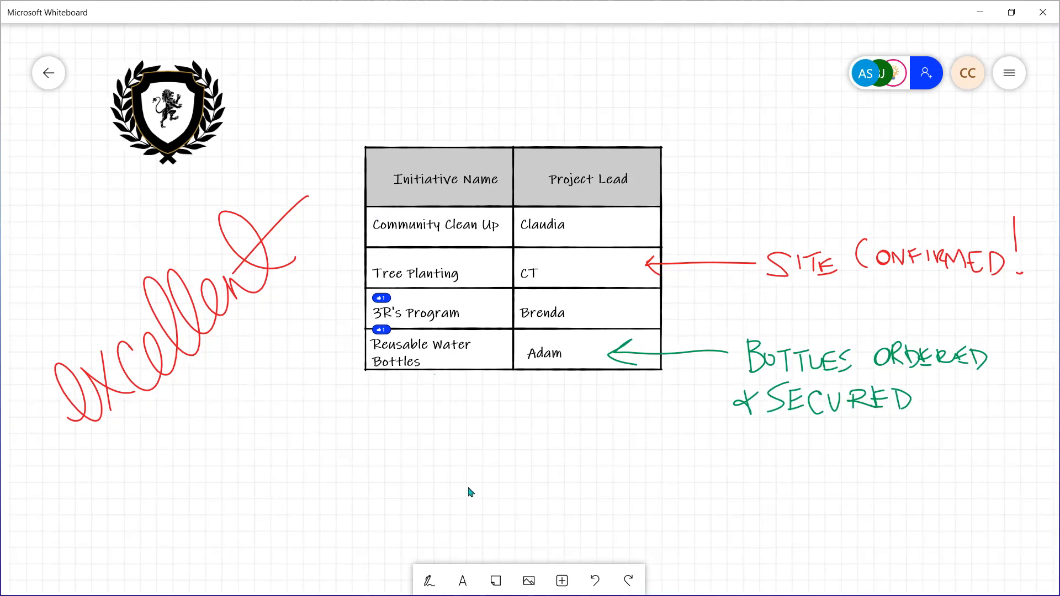
# - Post the whiteboard to the Initiatives channel of The Earth Project team in Teams, and send its email summary
pyautogui.moveTo(468, 492); pyautogui.dragTo(440, 502)
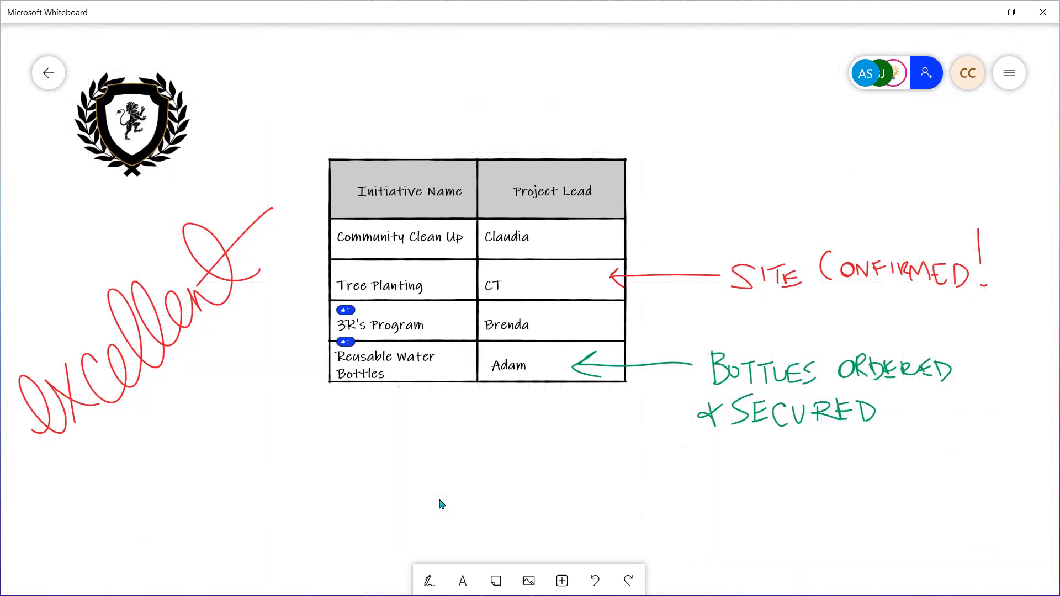
pyautogui.click(1009, 73)
pyautogui.click(864, 249)
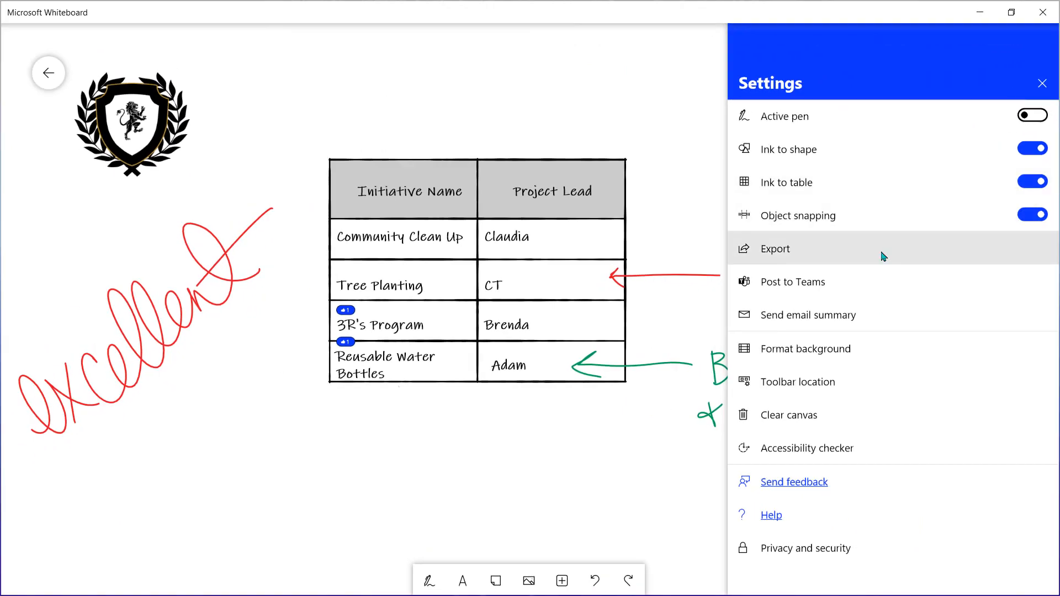
pyautogui.click(883, 289)
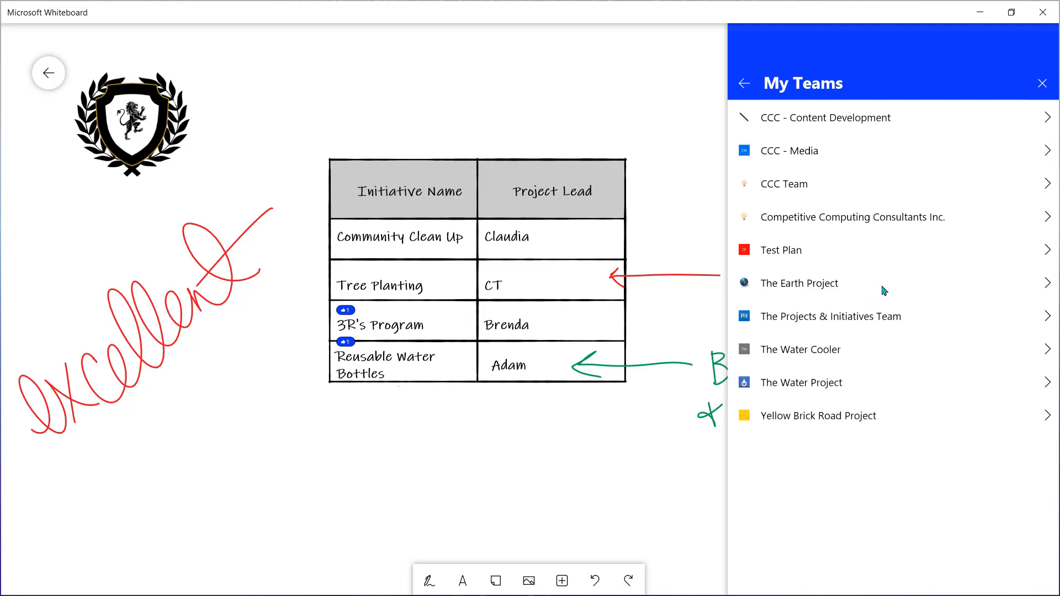
pyautogui.click(776, 283)
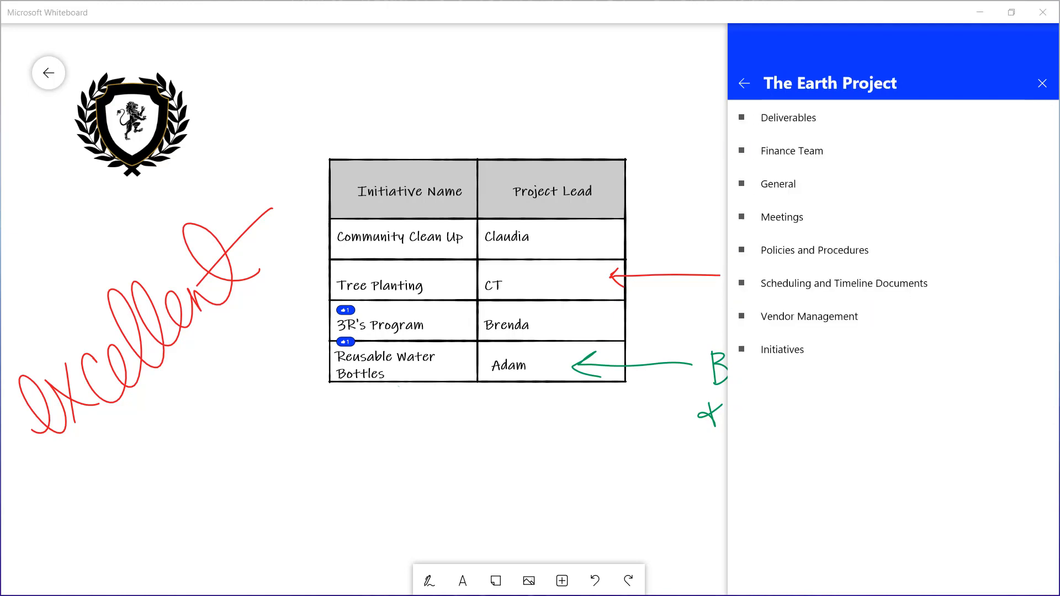
pyautogui.click(795, 356)
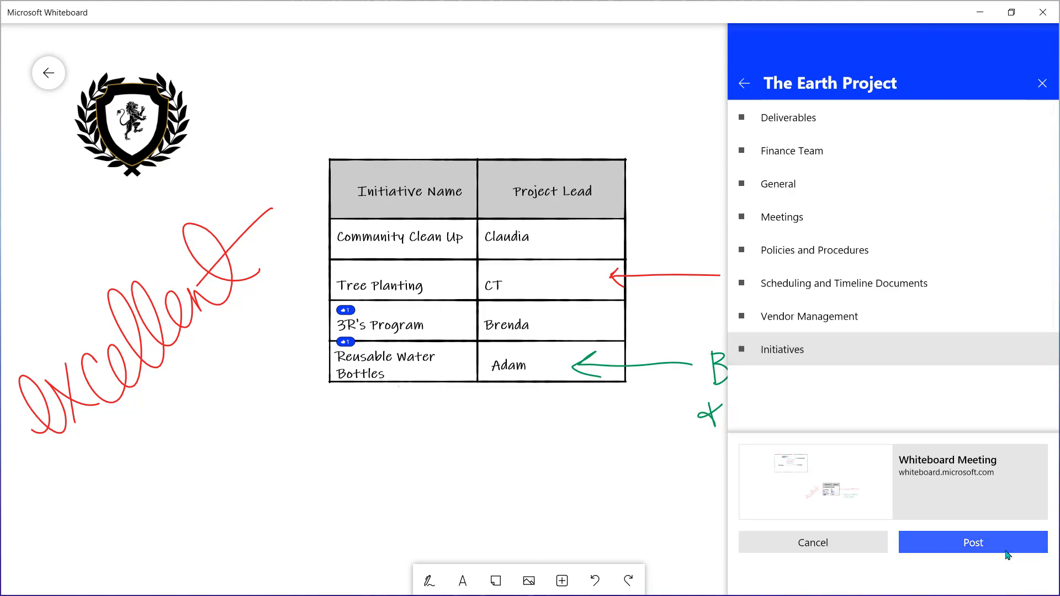
pyautogui.click(986, 551)
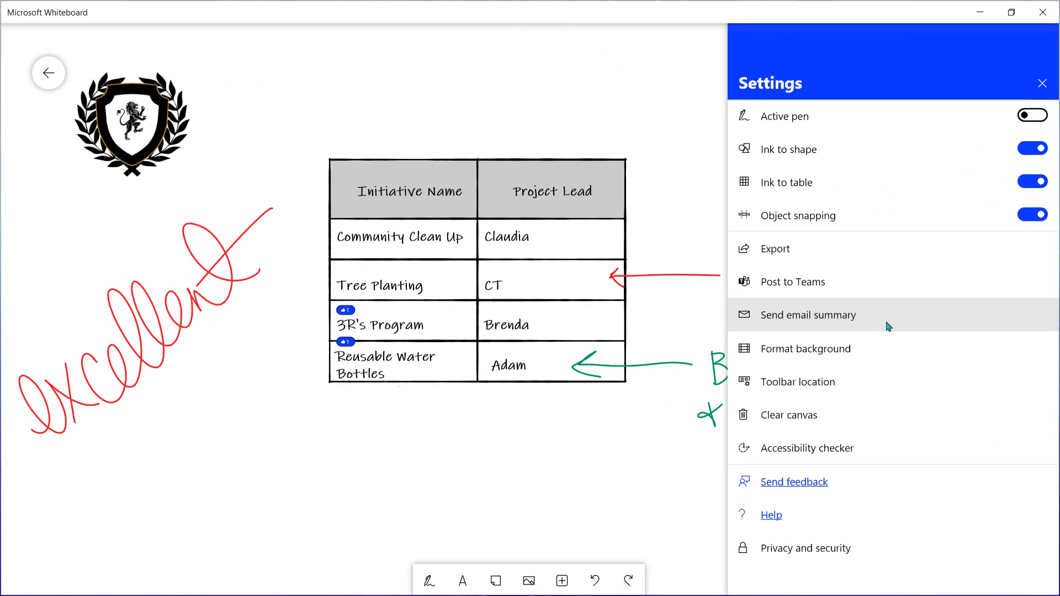
pyautogui.click(888, 318)
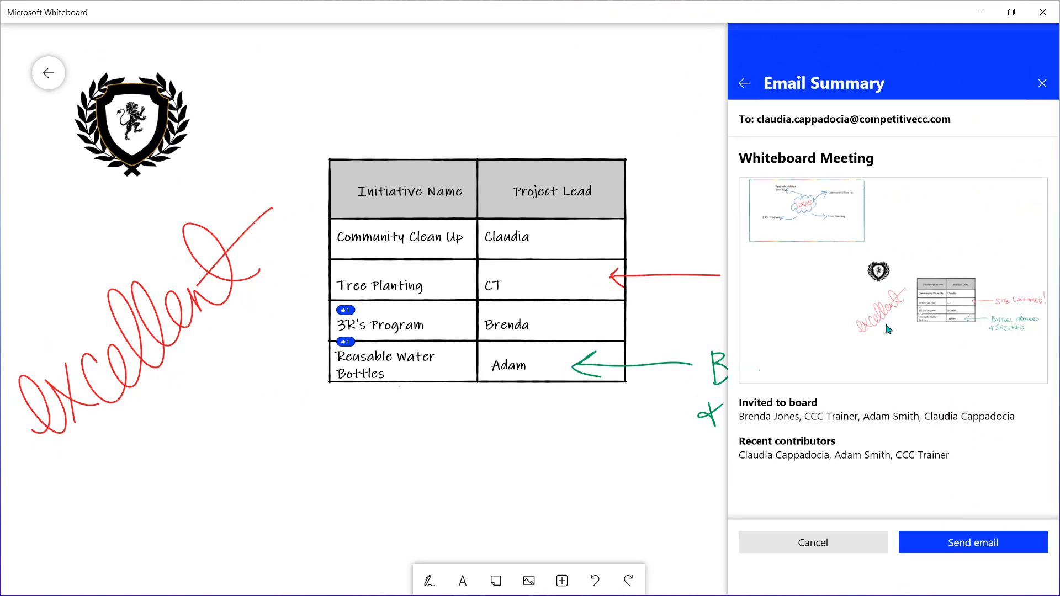
pyautogui.click(937, 542)
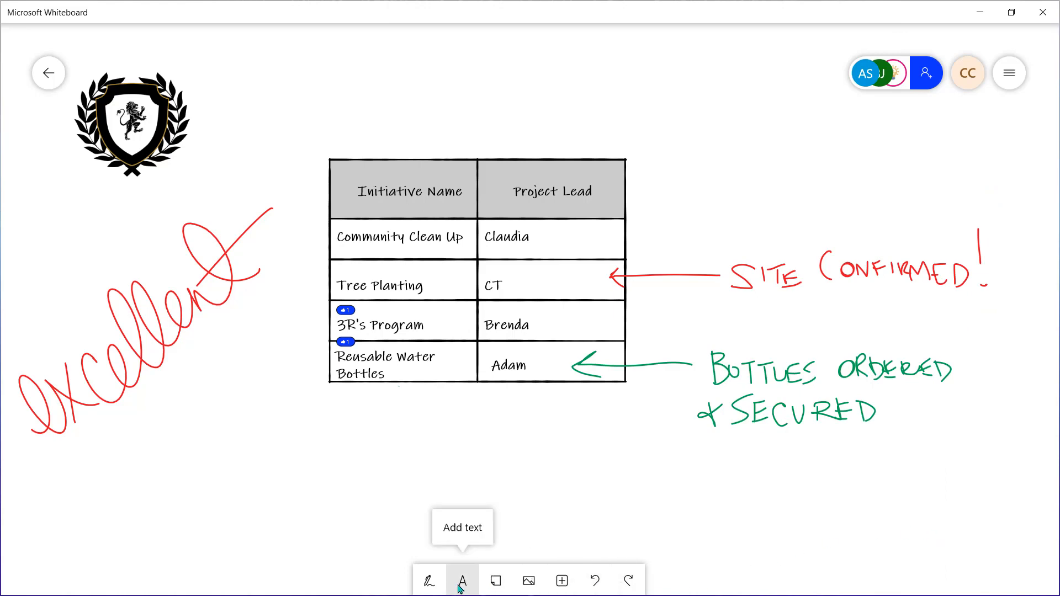
# - Lasso the initiatives table together with the red and green annotations beside it
pyautogui.click(429, 580)
pyautogui.moveTo(299, 479)
pyautogui.mouseDown()
pyautogui.moveTo(414, 99)
pyautogui.moveTo(1029, 146)
pyautogui.moveTo(1020, 137)
pyautogui.mouseUp()
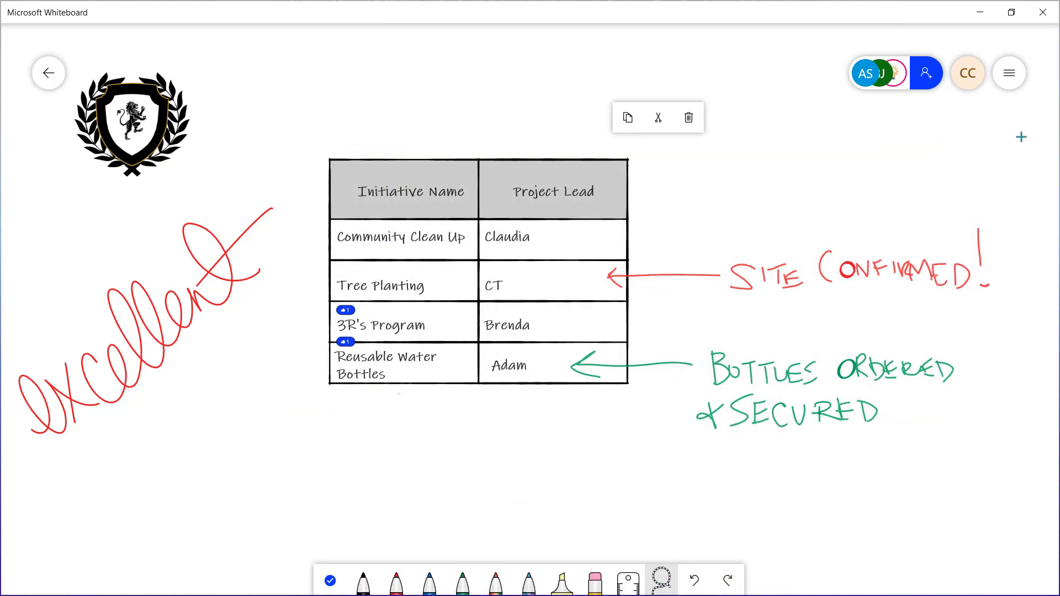
# - Use the accessibility checker to describe the table as "This chart shows our current initiatives:" followed by each initiative and its lead, and return to the whiteboard gallery
pyautogui.click(1009, 73)
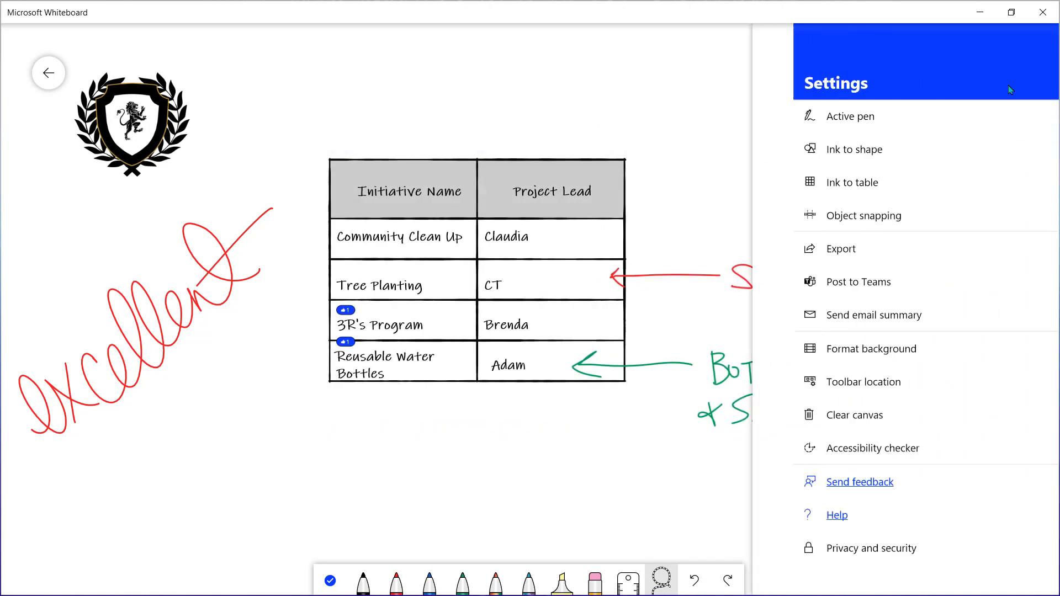
pyautogui.click(881, 446)
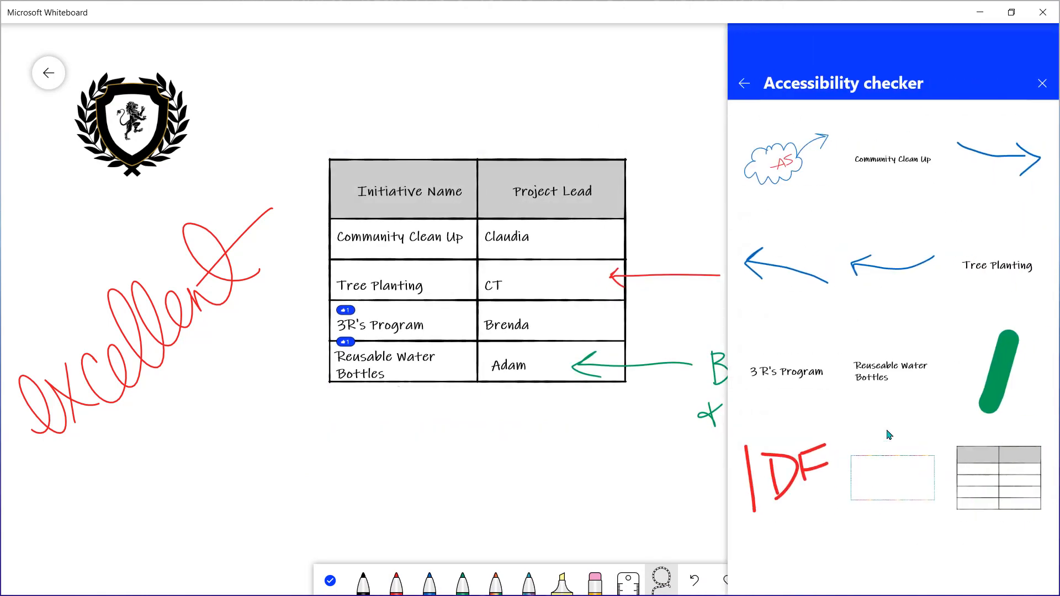
pyautogui.click(969, 475)
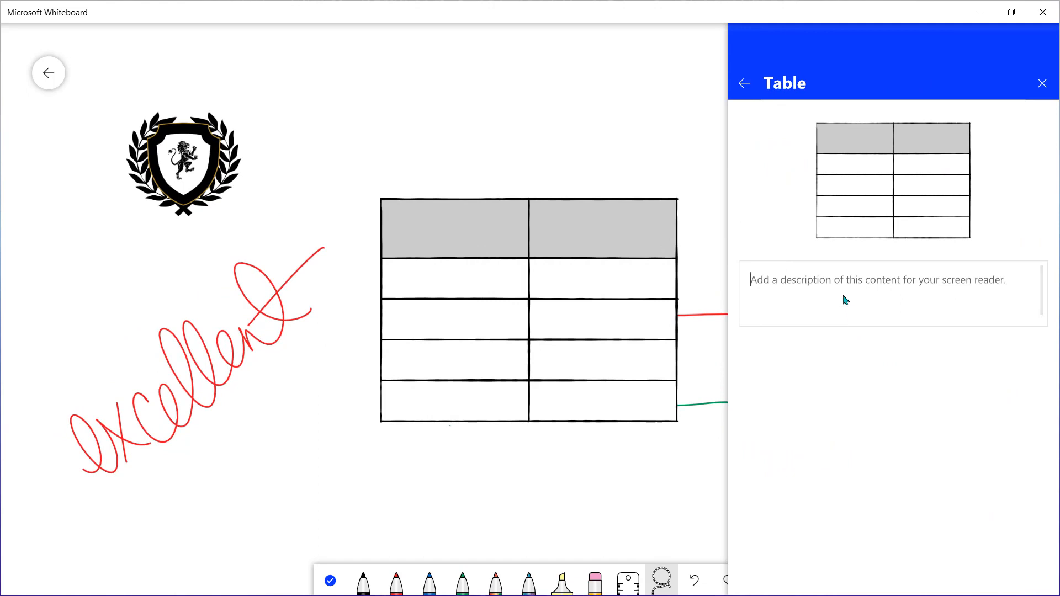
pyautogui.write('This chart')
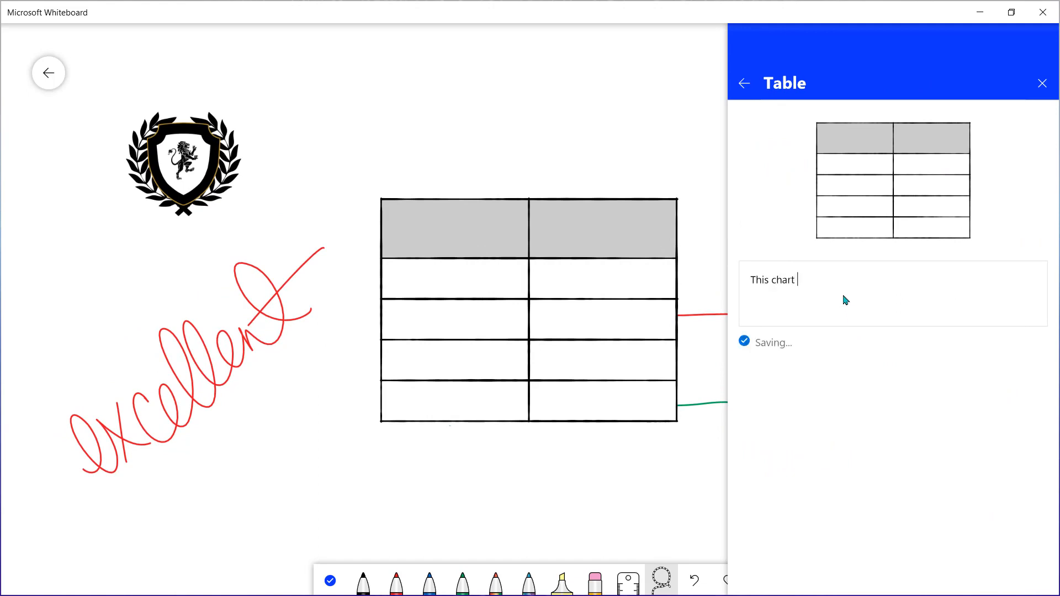
pyautogui.write("shows our current initiatives: Community Clean Up led by Claudia, Tree Planting led by CT, 3R's Program led by Brenda and Water Bottle Initative led by Adam.")
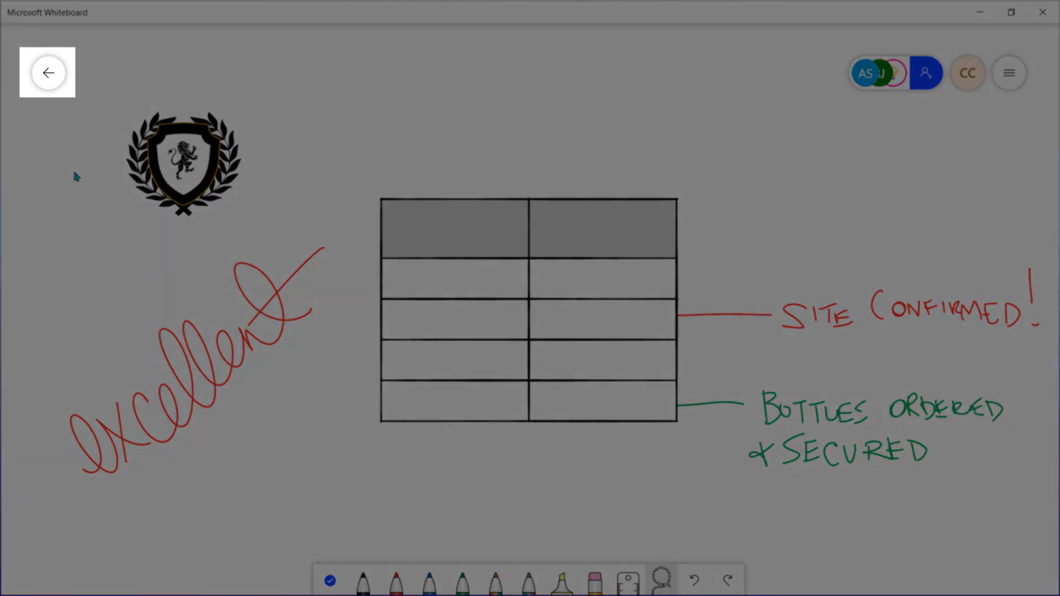
pyautogui.click(50, 80)
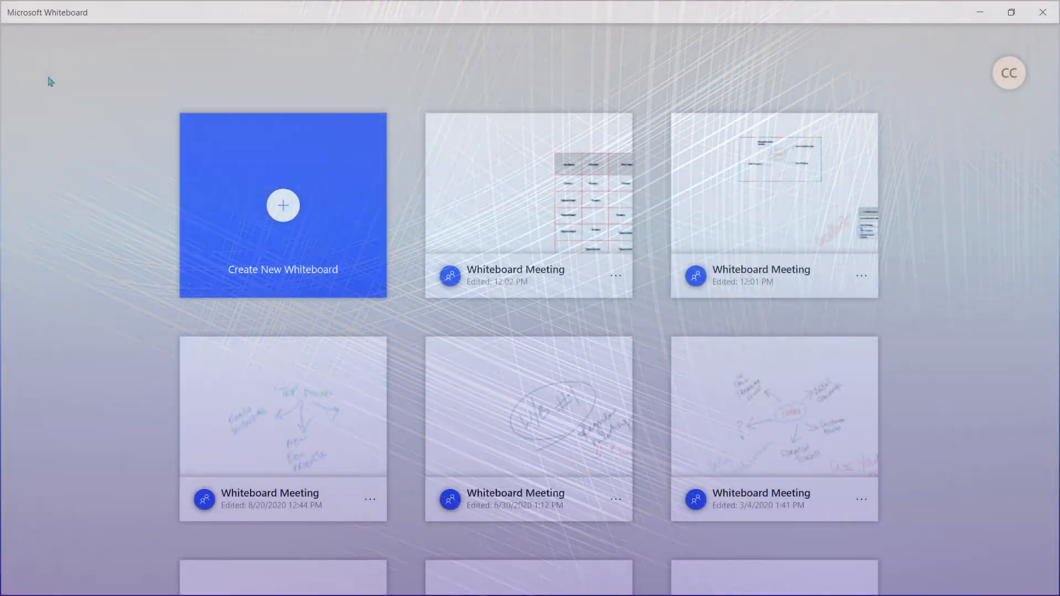